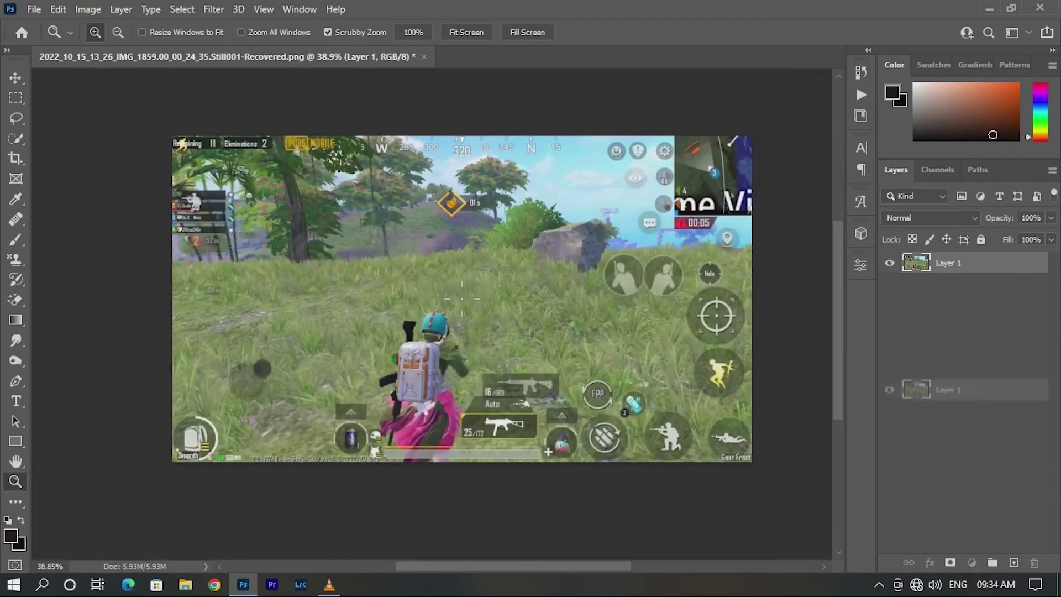
Step: Duplicate Layer 1 and start a pen path along the character's helmet outline
key(ctrl+j)
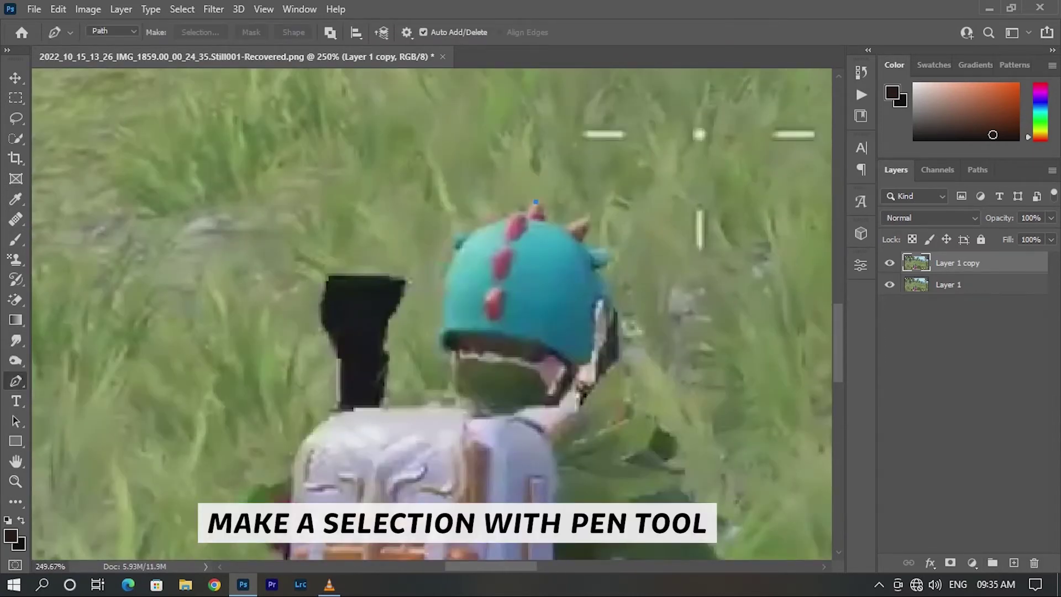
click(530, 165)
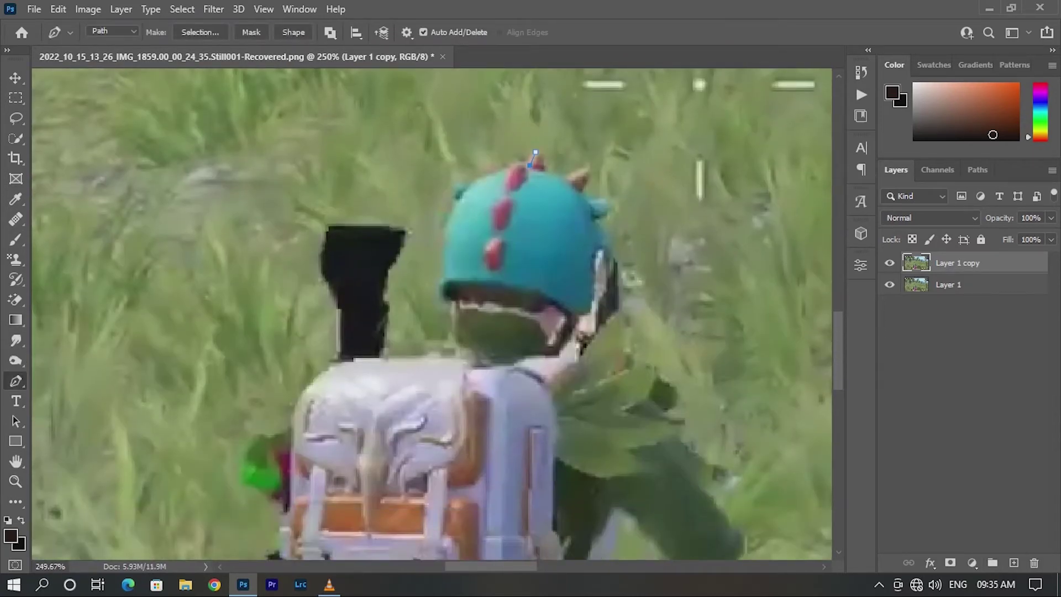
drag(466, 189, 450, 211)
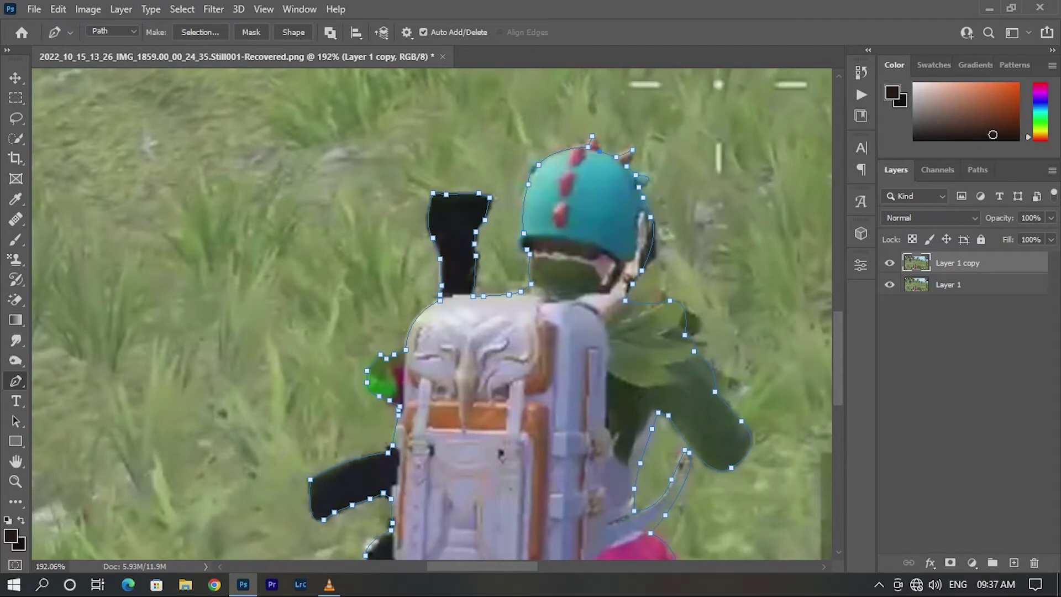
Step: Convert the traced path to a selection with feather 0 and copy the character onto Layer 2
right_click(602, 206)
click(624, 272)
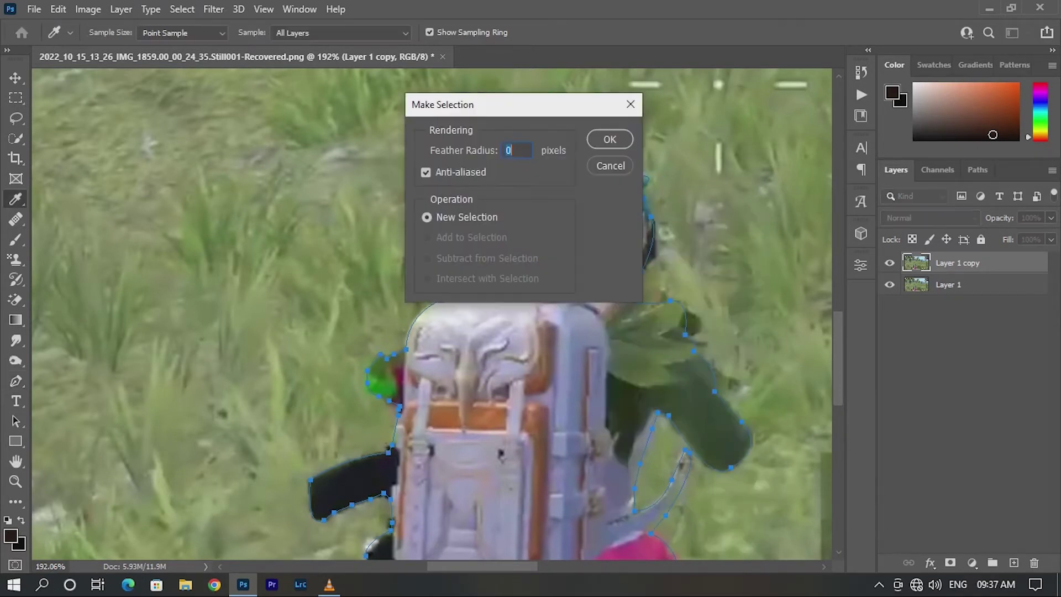
key(Return)
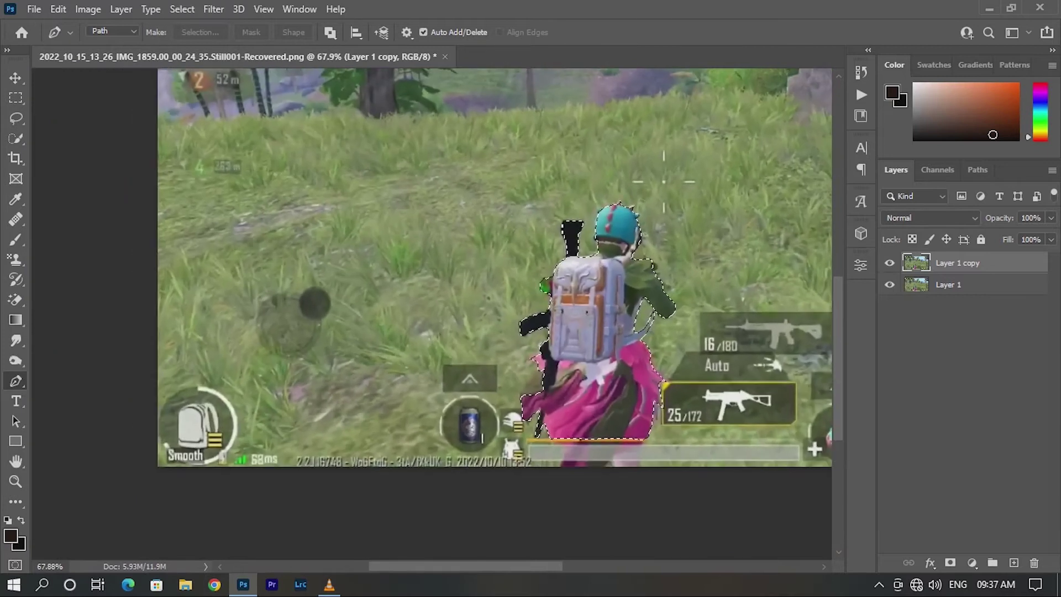
key(w)
right_click(625, 309)
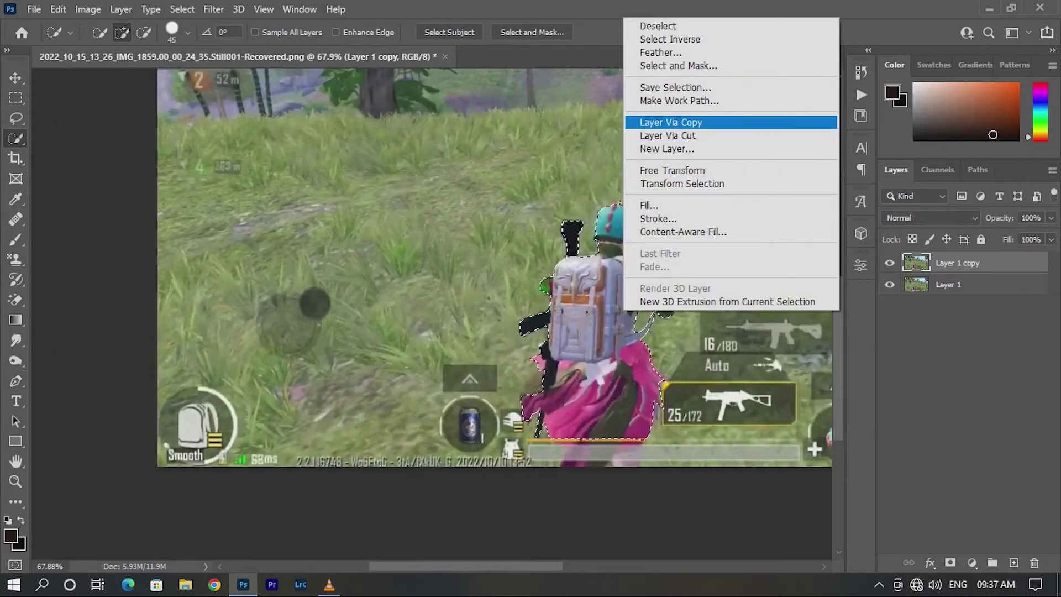
click(670, 122)
Step: Toggle layer visibility to check the cut-out character, then make Layer 1 copy active
click(15, 480)
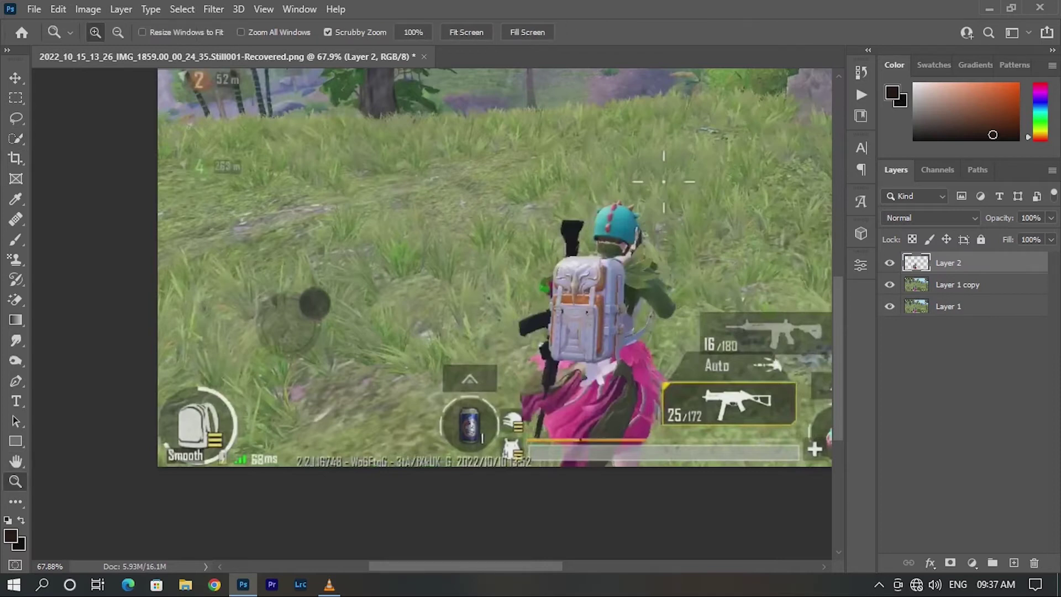
scroll(433, 267, down, 3)
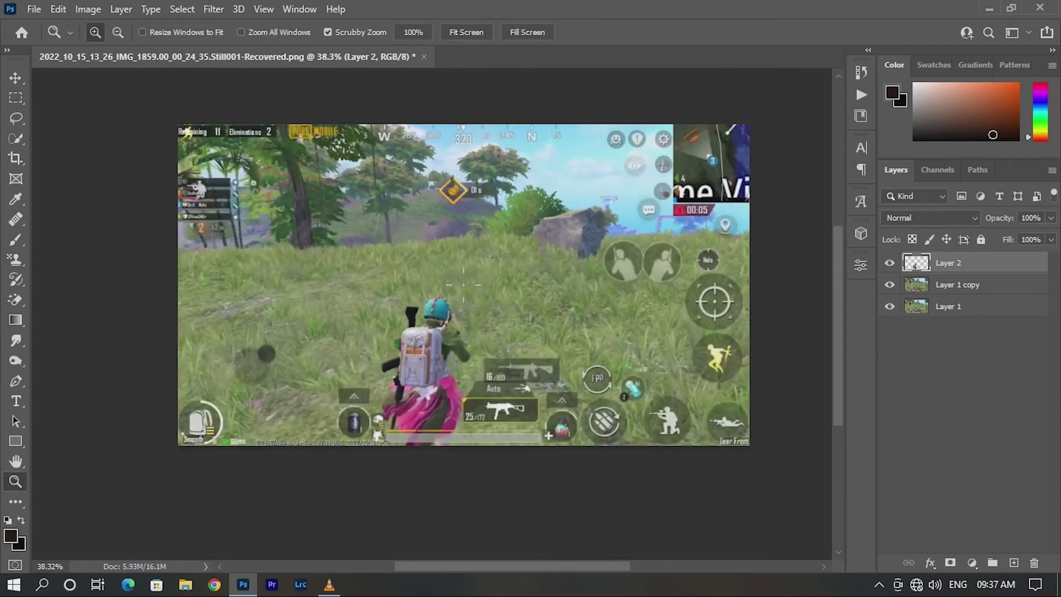
click(889, 285)
key(ctrl+plus)
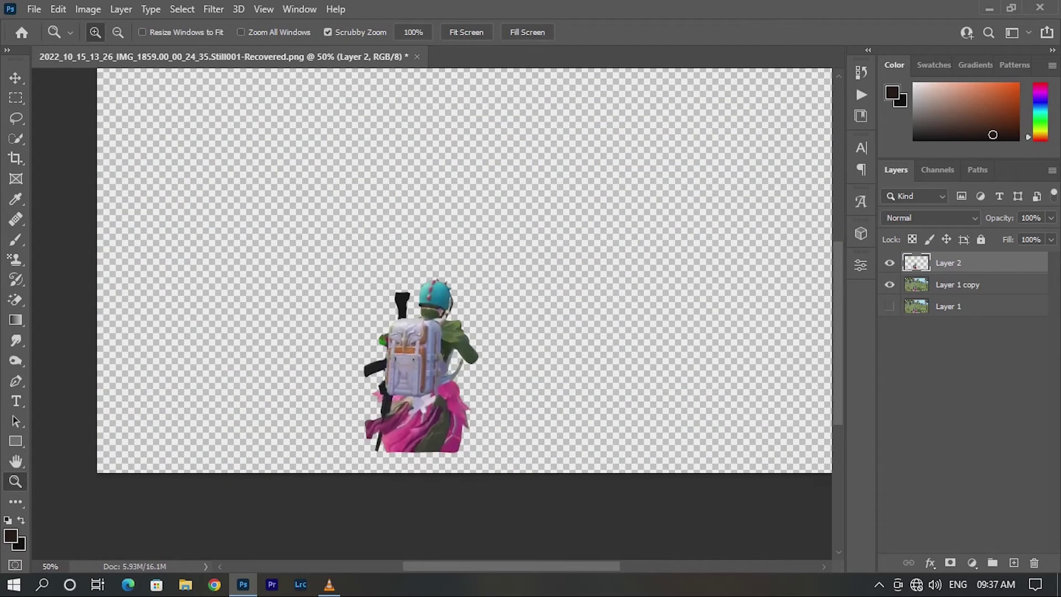
click(888, 306)
click(889, 262)
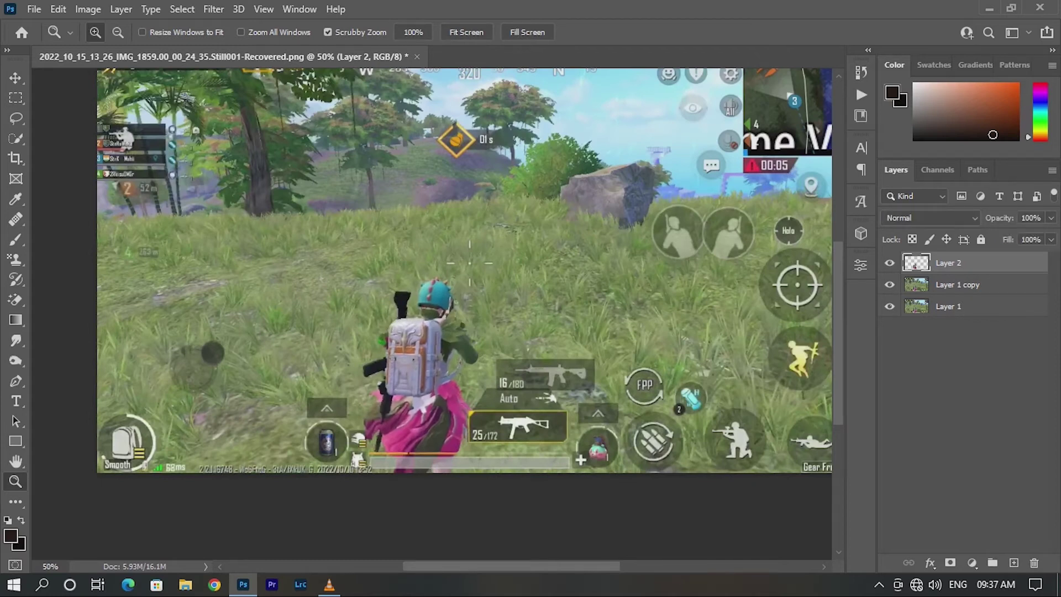
scroll(464, 271, down, 2)
scroll(464, 270, up, 2)
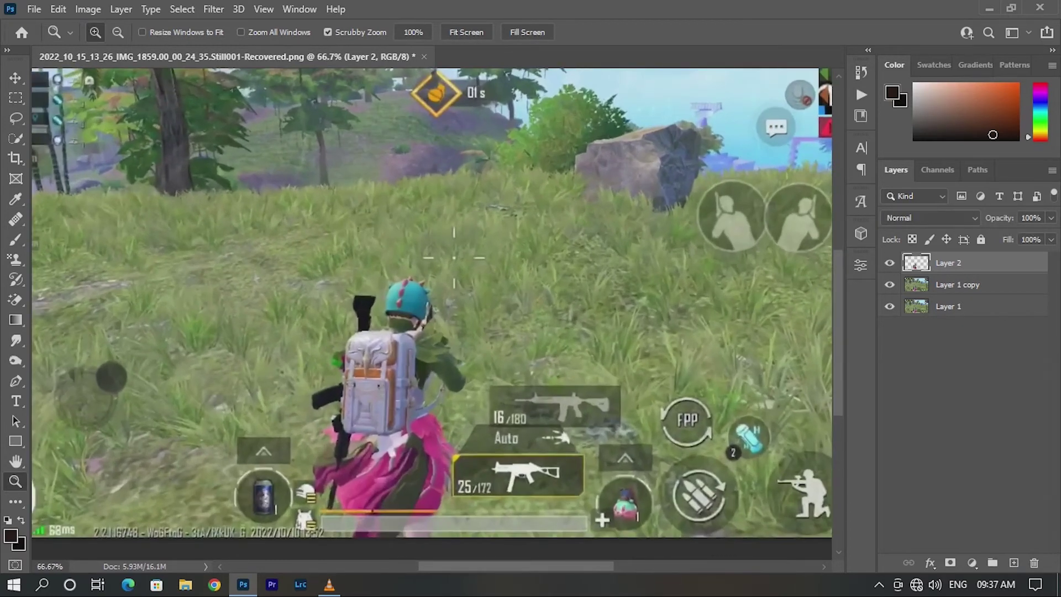
scroll(827, 300, down, 3)
scroll(829, 221, up, 3)
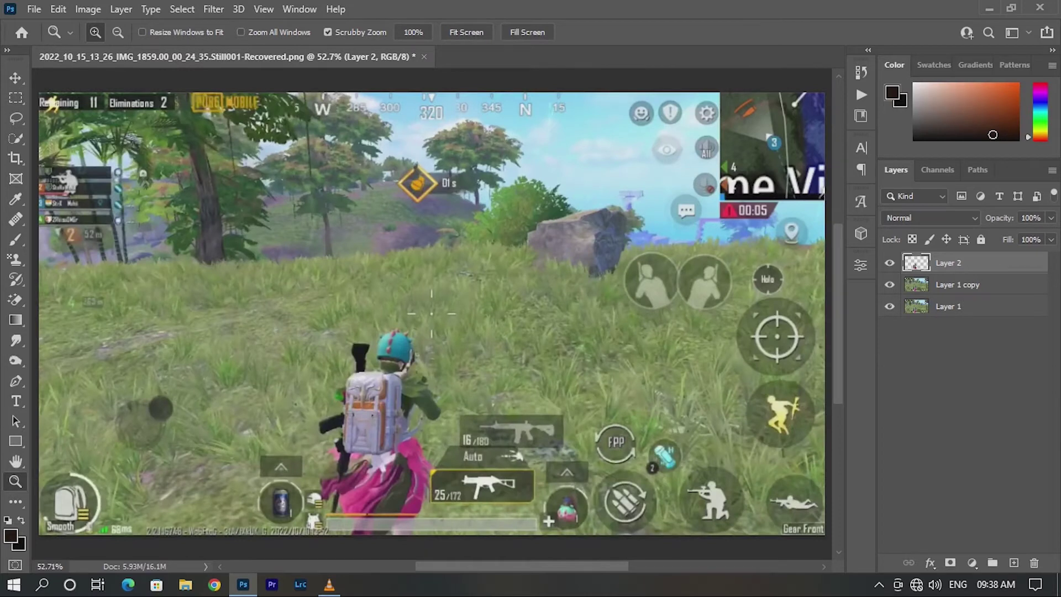
scroll(637, 230, down, 3)
key(alt+bracketleft)
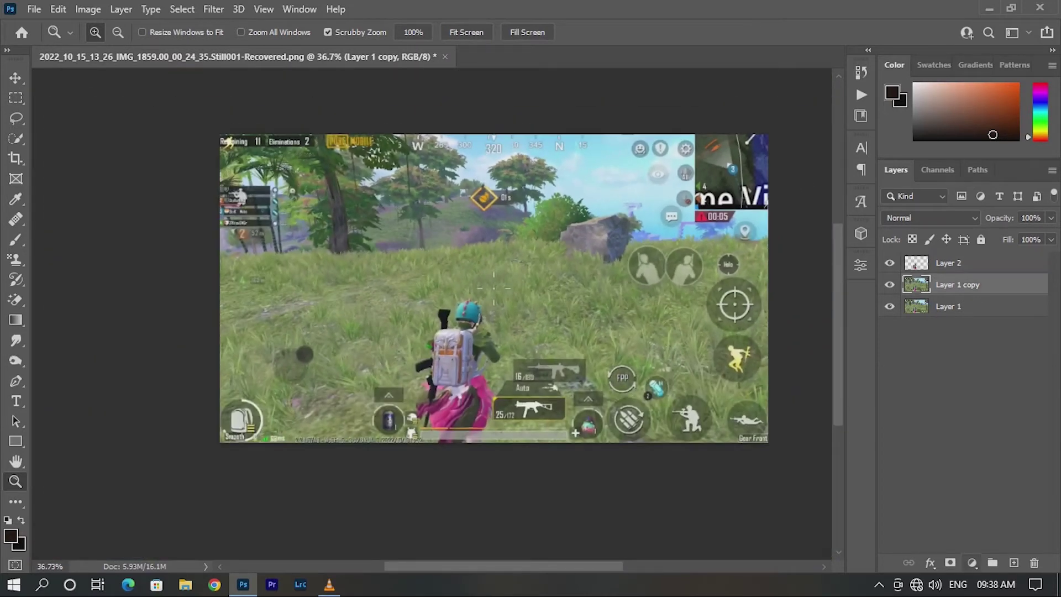
Step: Add a Hue/Saturation layer clipped to Layer 1 copy, colorized at Hue 69, Saturation 70
click(971, 562)
click(961, 412)
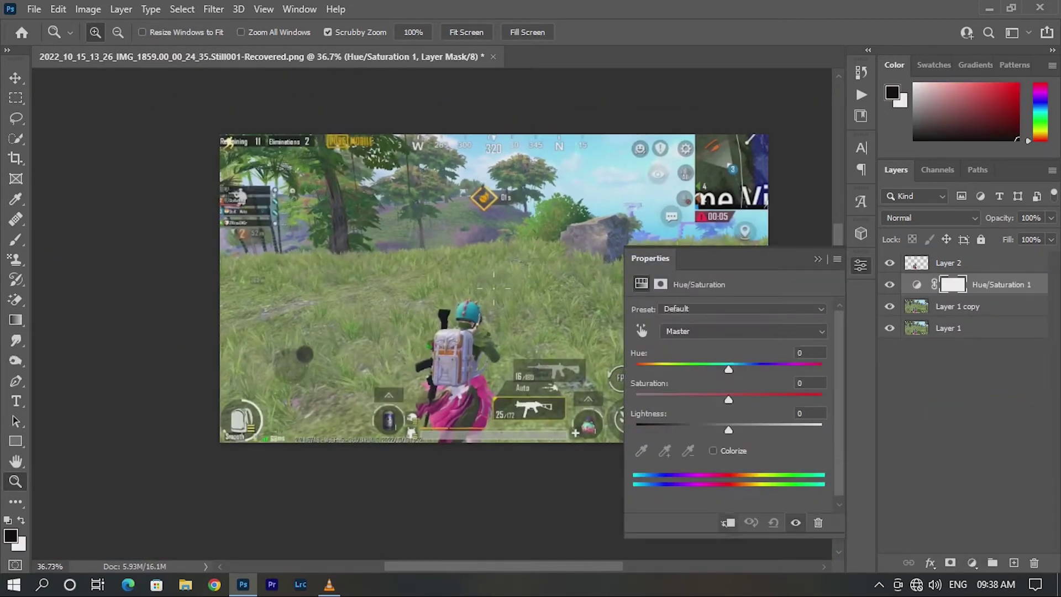
key(ctrl+alt+g)
click(713, 451)
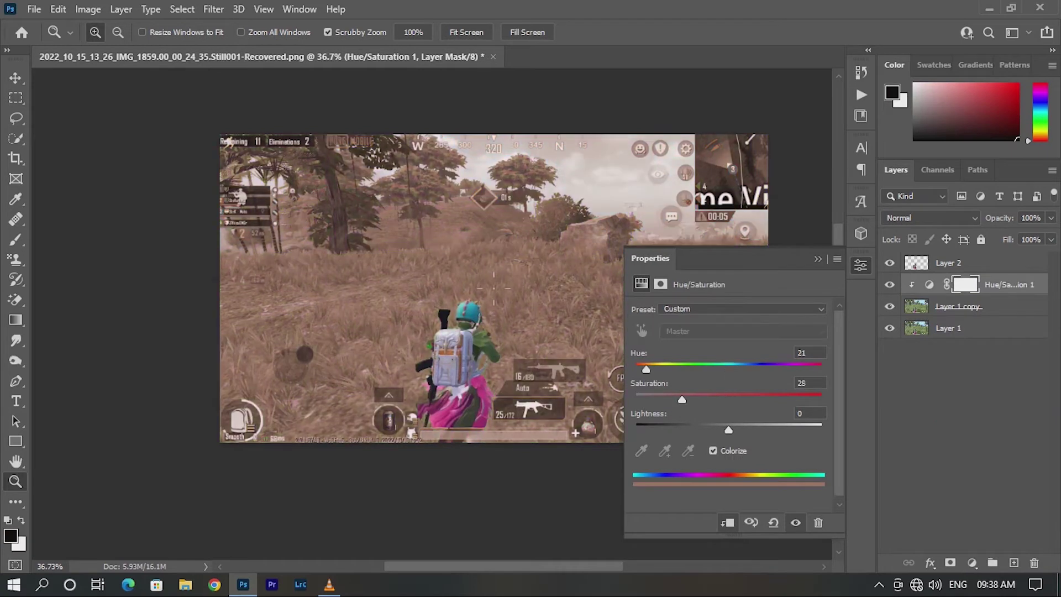
drag(682, 399, 749, 399)
drag(645, 369, 670, 369)
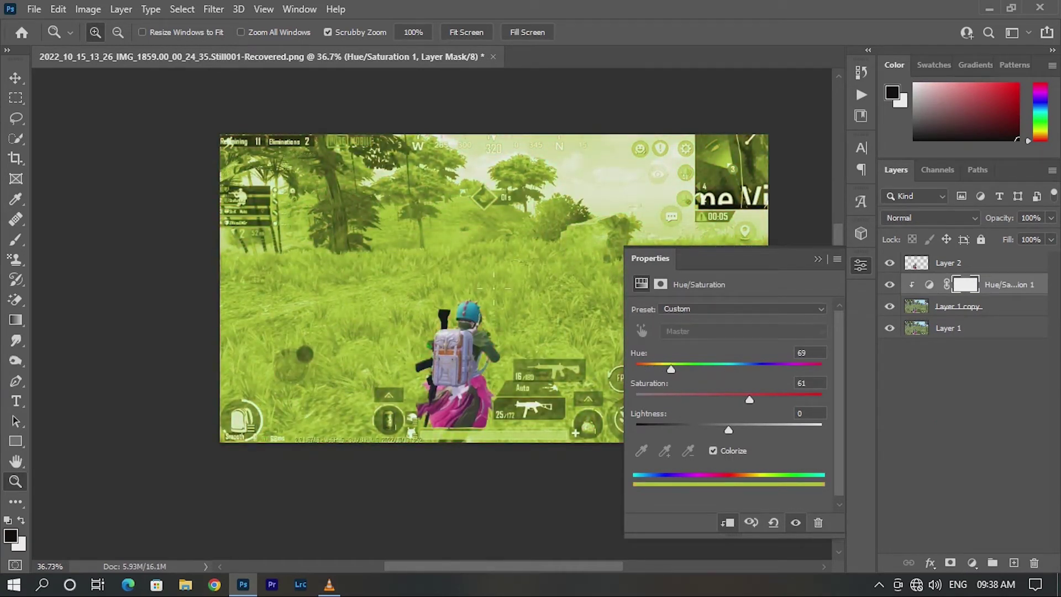
drag(749, 398, 766, 399)
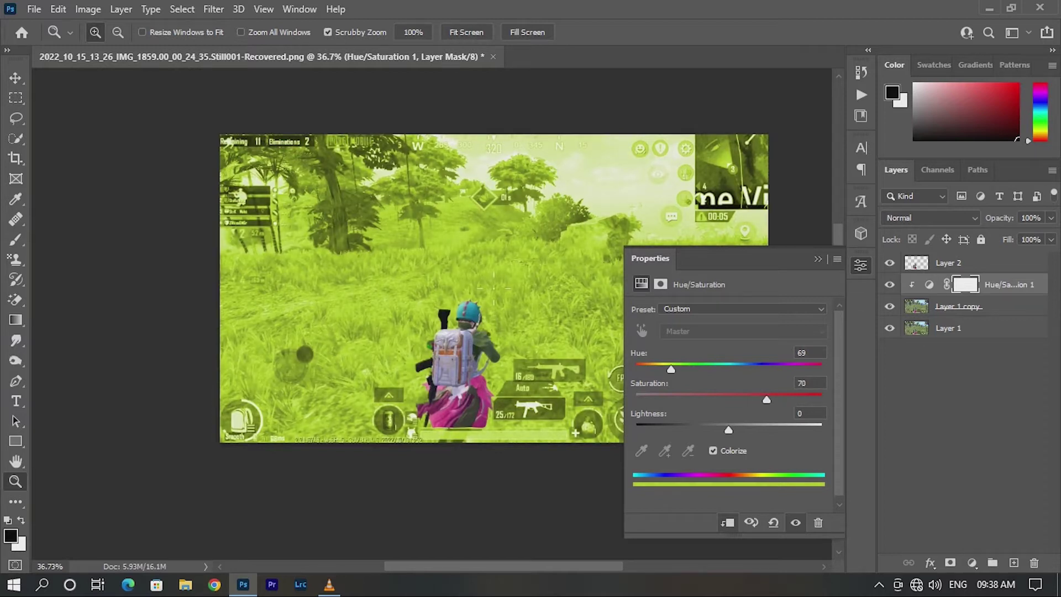
click(818, 258)
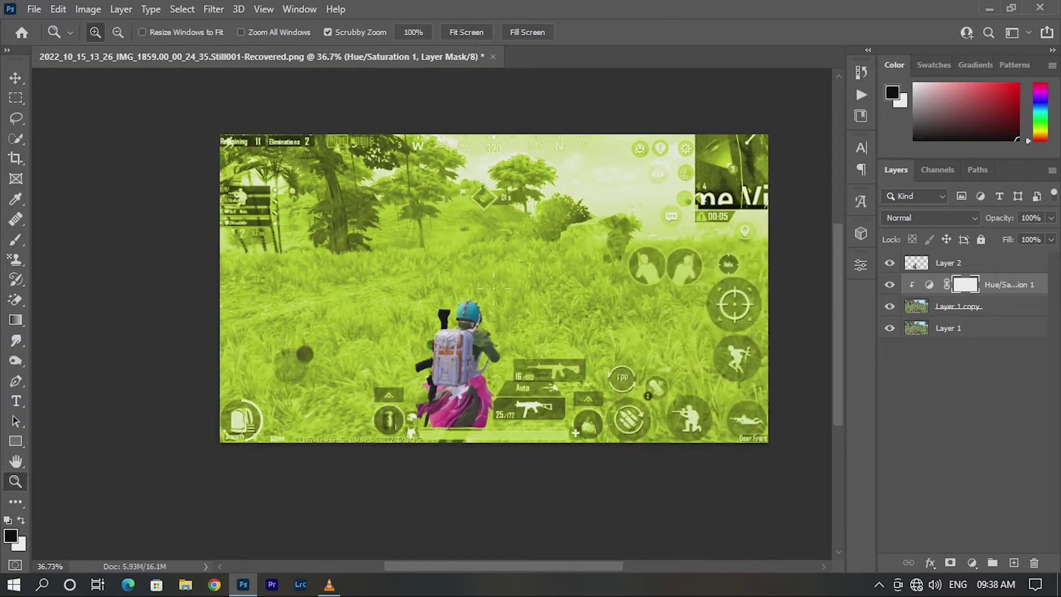
drag(548, 257, 609, 274)
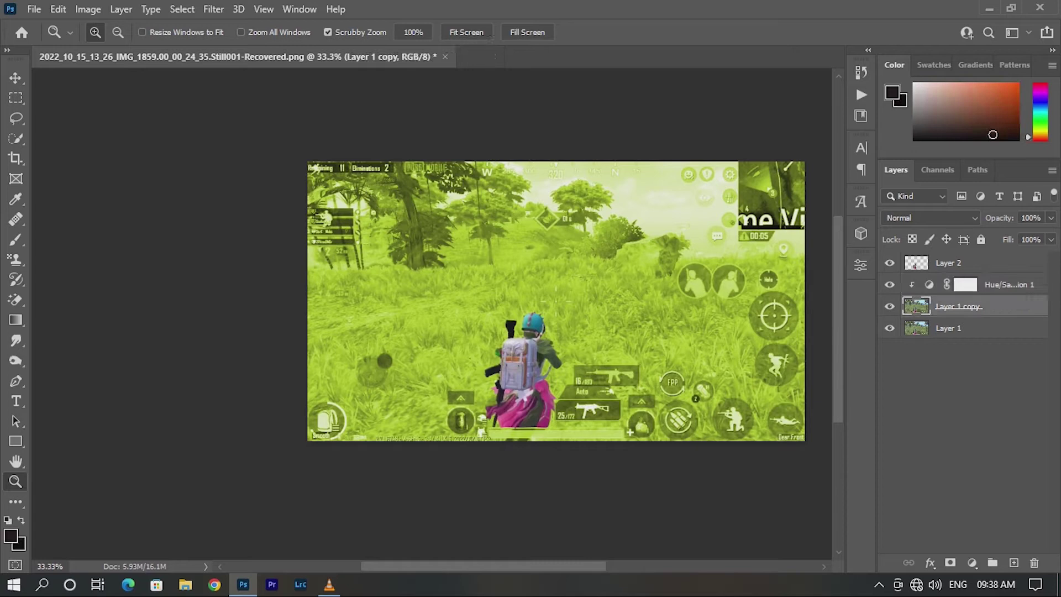
Step: Merge the Hue/Saturation layer into Layer 1 copy and apply a 4.3 px Gaussian Blur
shift+click(958, 306)
right_click(958, 306)
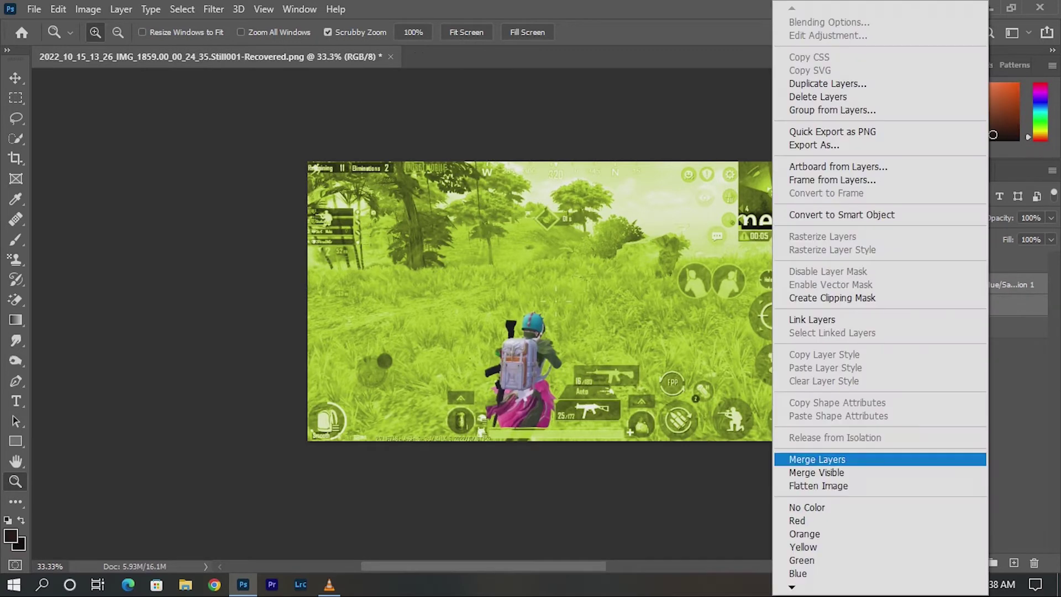
click(877, 459)
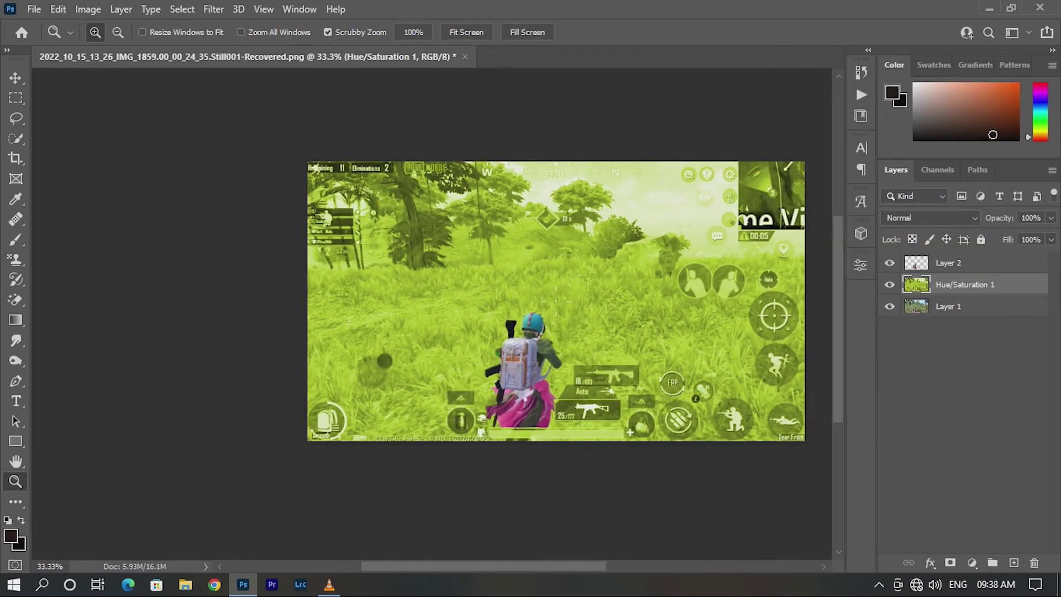
click(214, 9)
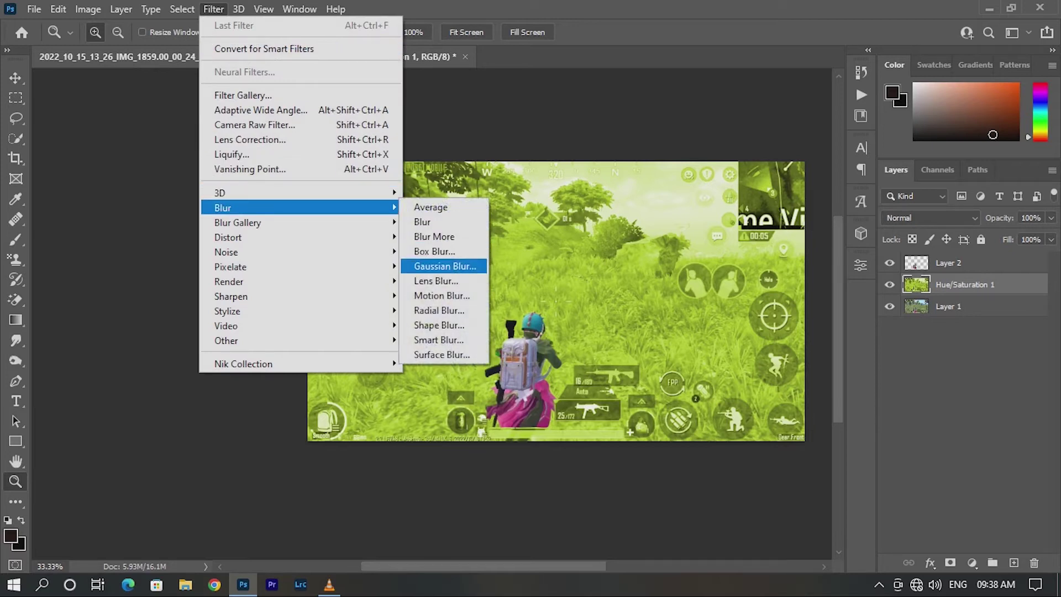
click(450, 266)
drag(833, 313, 785, 313)
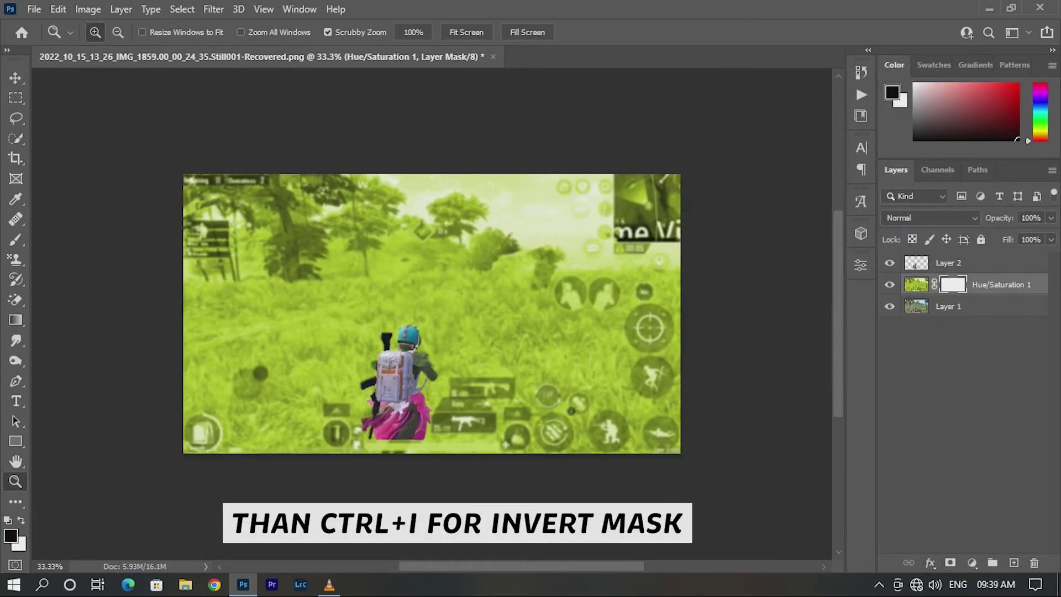
Step: Invert the mask, then draw white foreground-to-transparent vertical gradients to fade the green tint
key(ctrl+i)
drag(228, 341, 238, 341)
key(g)
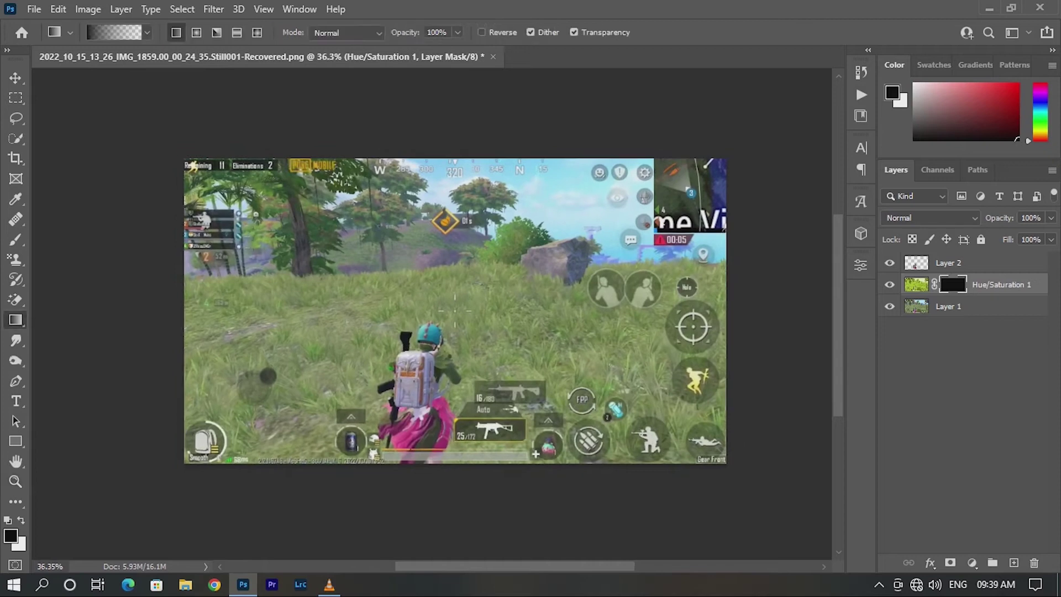
click(114, 32)
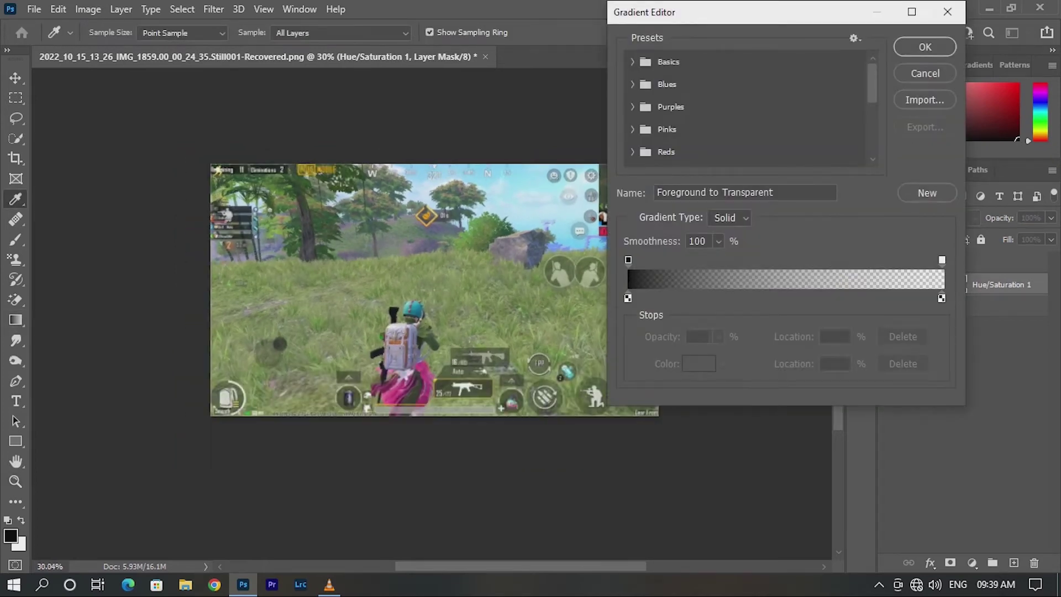
click(925, 47)
scroll(469, 140, down, 2)
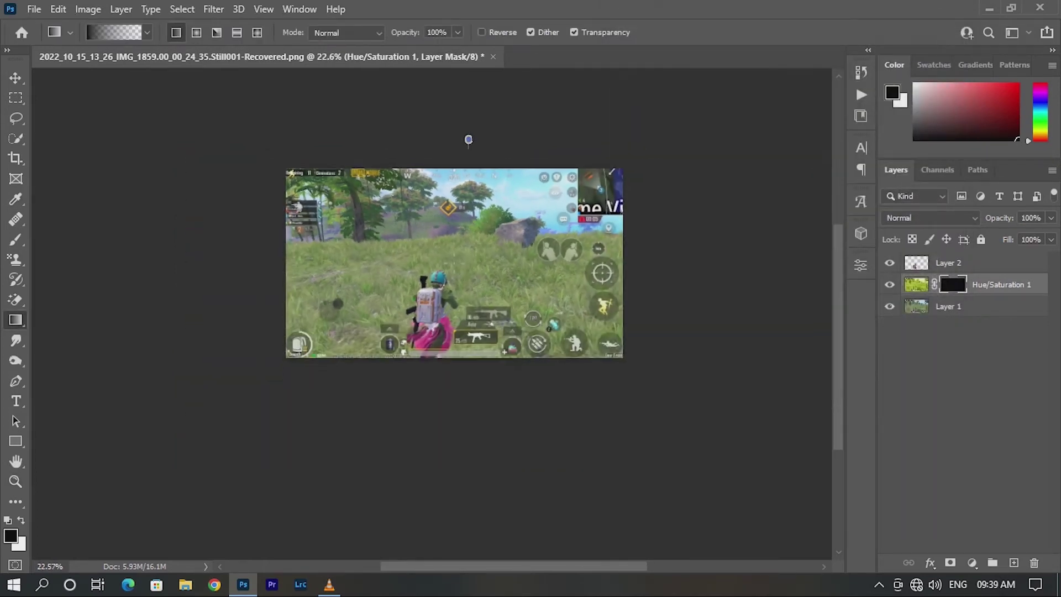
key(x)
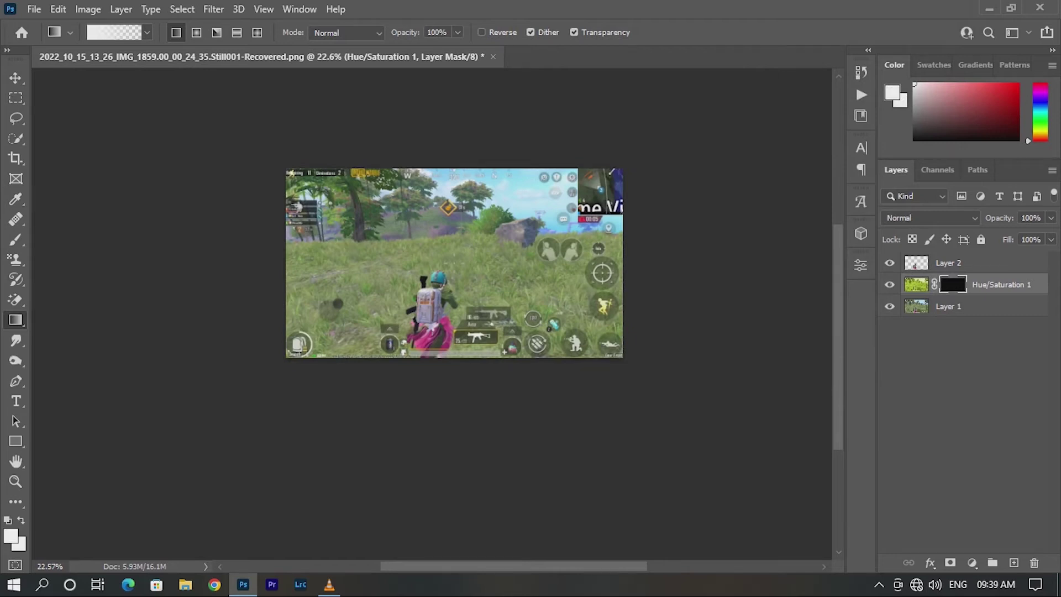
mouse_move(461, 141)
mouse_down()
mouse_move(461, 221)
mouse_move(463, 186)
mouse_up()
mouse_move(440, 123)
mouse_down()
mouse_move(440, 254)
mouse_move(460, 186)
mouse_up()
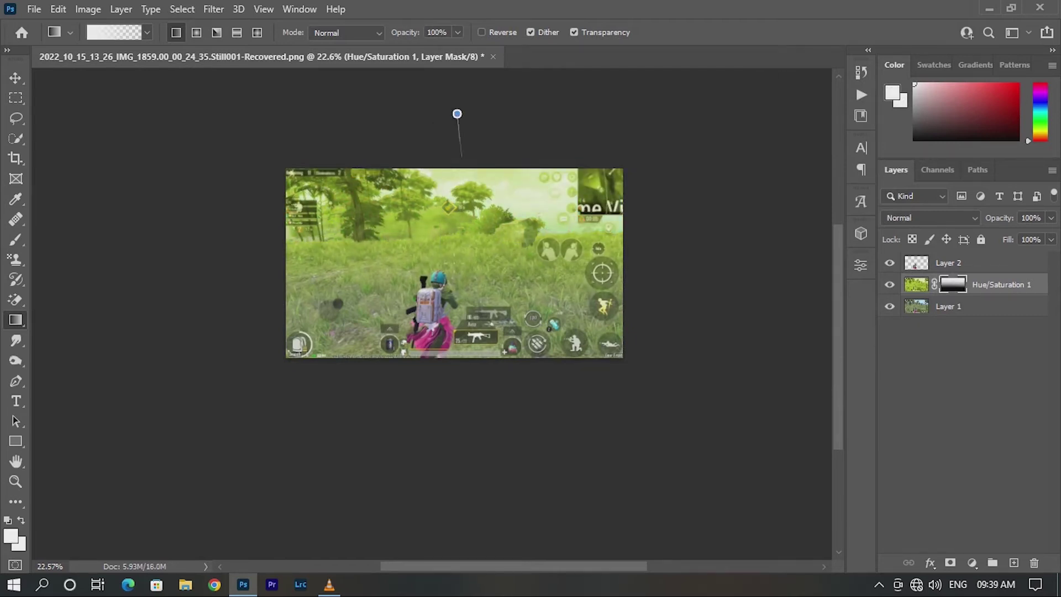
drag(459, 122, 461, 194)
Step: Zoom the canvas to 50 percent and select the base Layer 1
key(z)
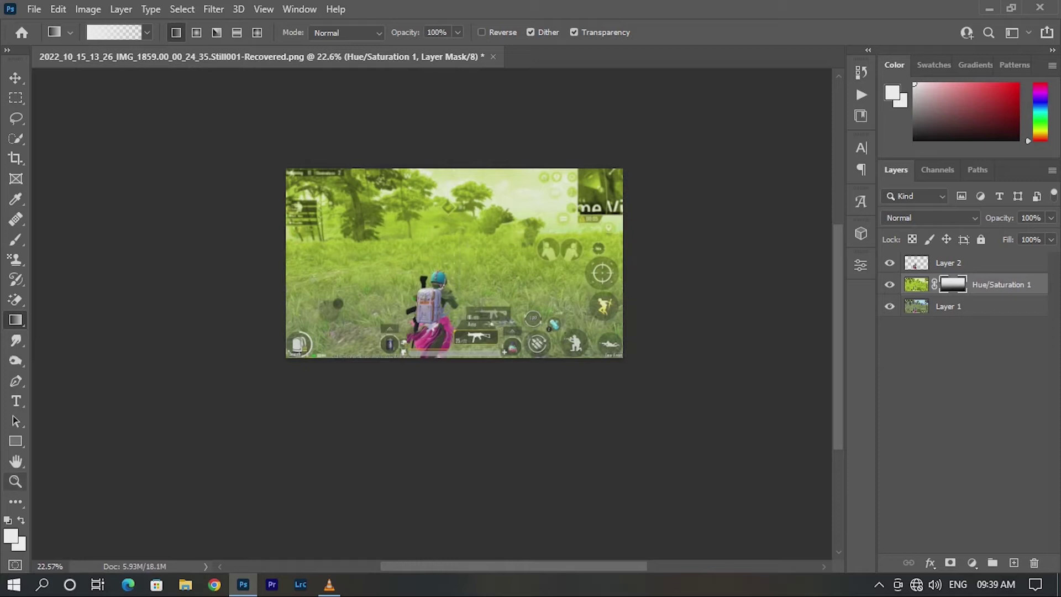
drag(436, 322, 464, 322)
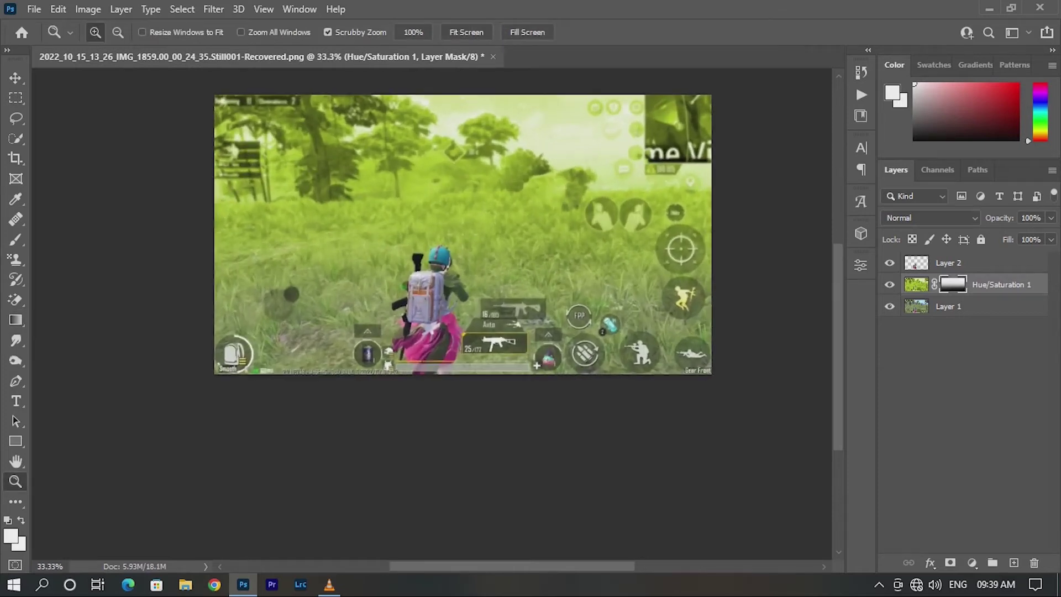
key(ctrl+plus)
key(alt+bracketleft)
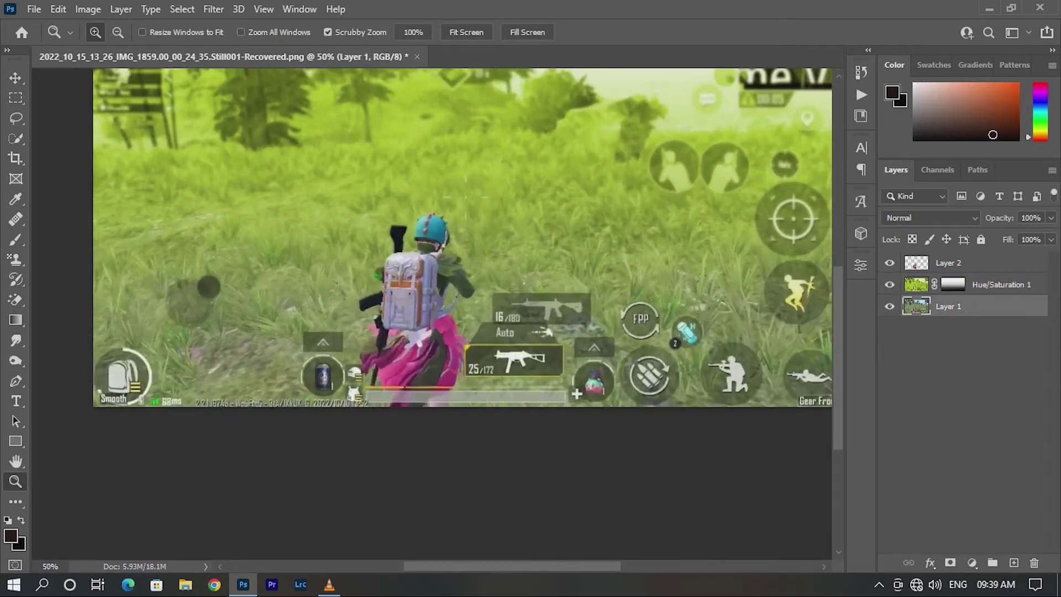
Step: In the Camera Raw Filter, set Texture +26, Clarity +7 and Vibrance +21
click(213, 9)
click(213, 8)
scroll(919, 276, down, 5)
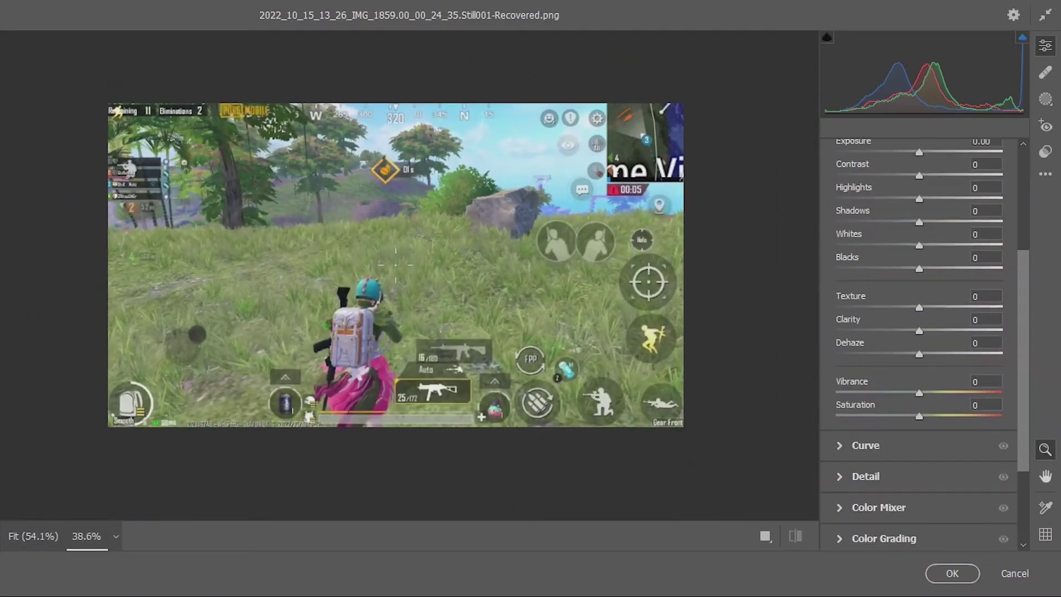
scroll(918, 293, up, 1)
mouse_move(918, 344)
mouse_down()
mouse_move(940, 344)
mouse_move(936, 368)
mouse_up()
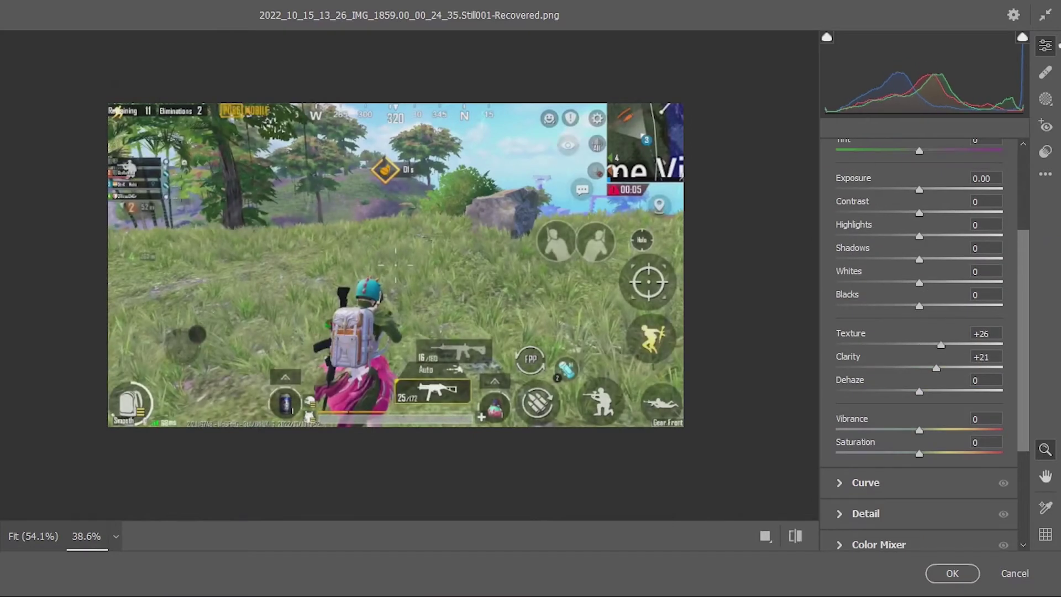
drag(918, 429, 937, 430)
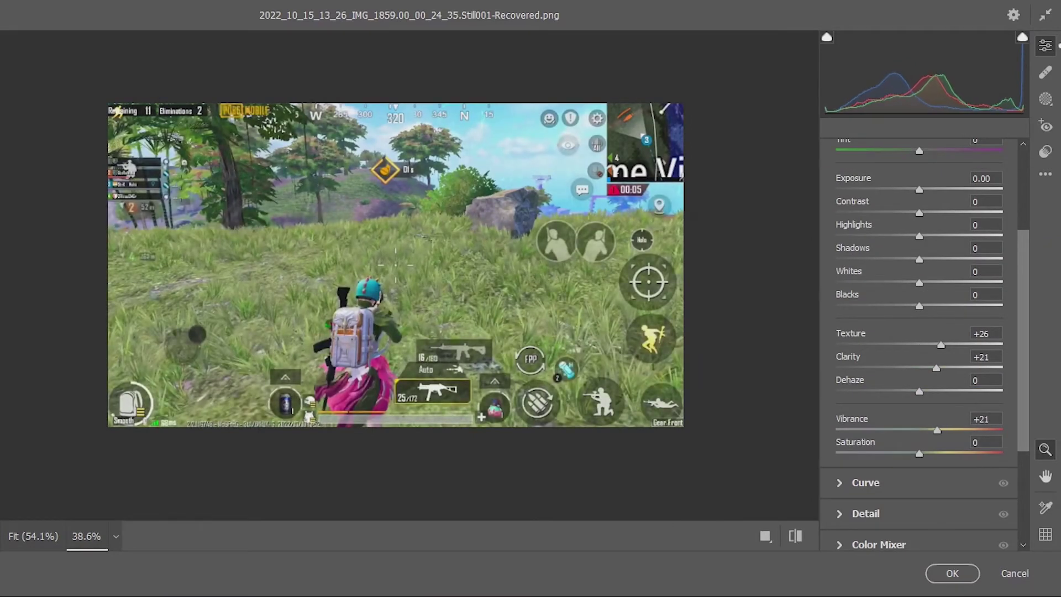
drag(935, 368, 925, 368)
scroll(918, 341, down, 4)
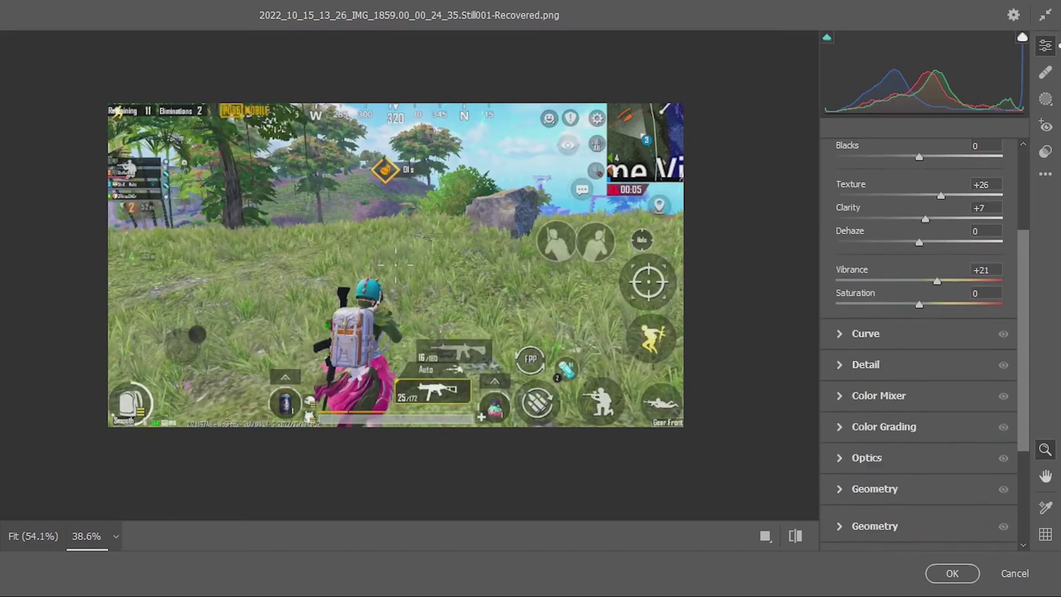
Step: In the Color Mixer, raise Greens saturation to +60 and shift Greens hue to +19
click(884, 409)
scroll(918, 363, up, 2)
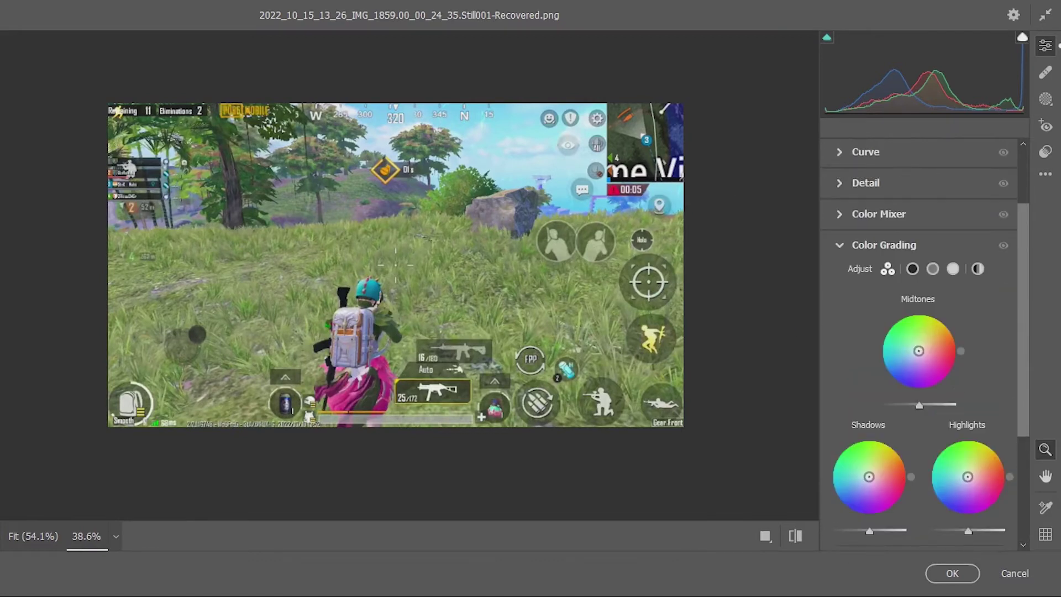
click(878, 210)
drag(919, 378, 968, 378)
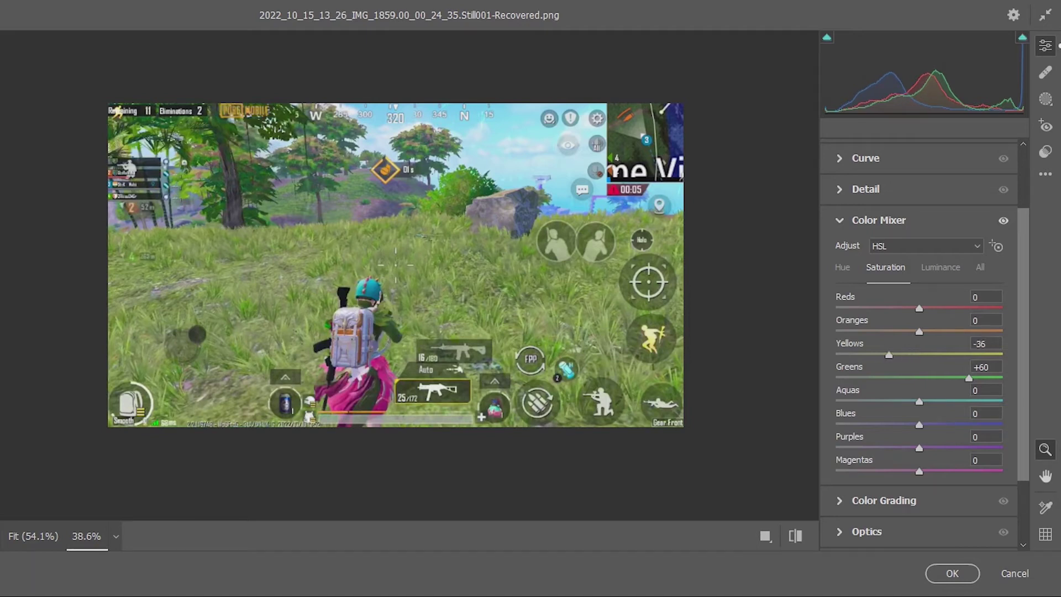
click(842, 267)
drag(919, 378, 934, 378)
Step: Grade the midtones green at H 90, S 22 and apply the Camera Raw adjustments
scroll(934, 378, down, 1)
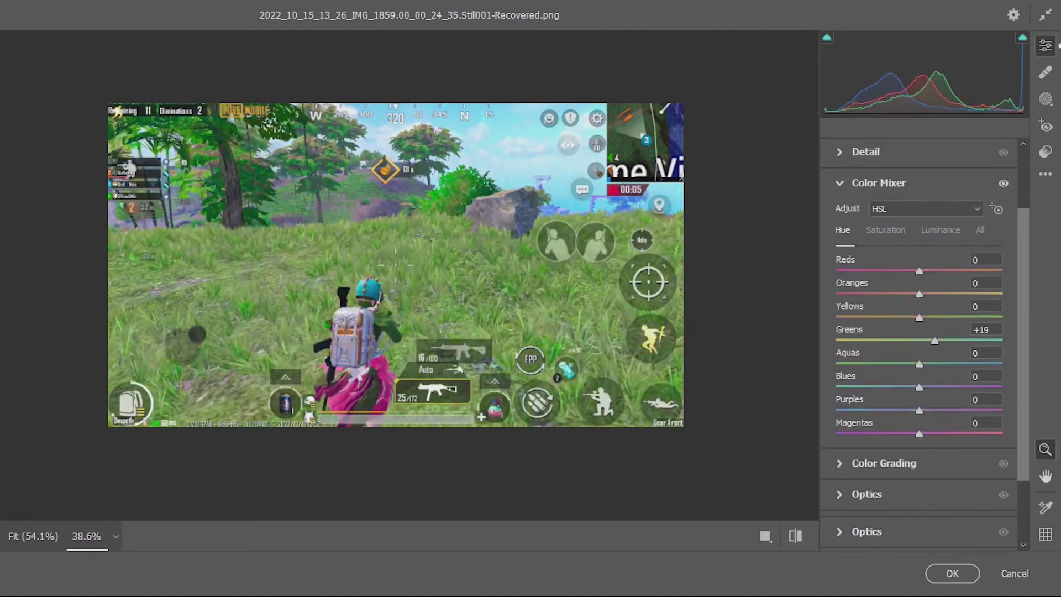
scroll(933, 378, down, 2)
click(882, 407)
drag(918, 276, 918, 269)
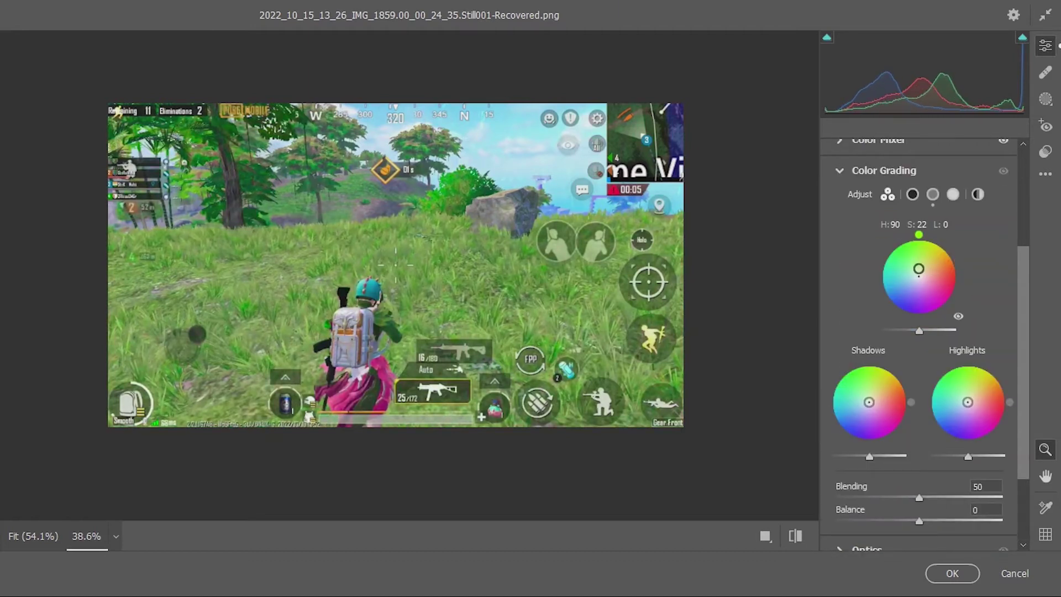
click(952, 573)
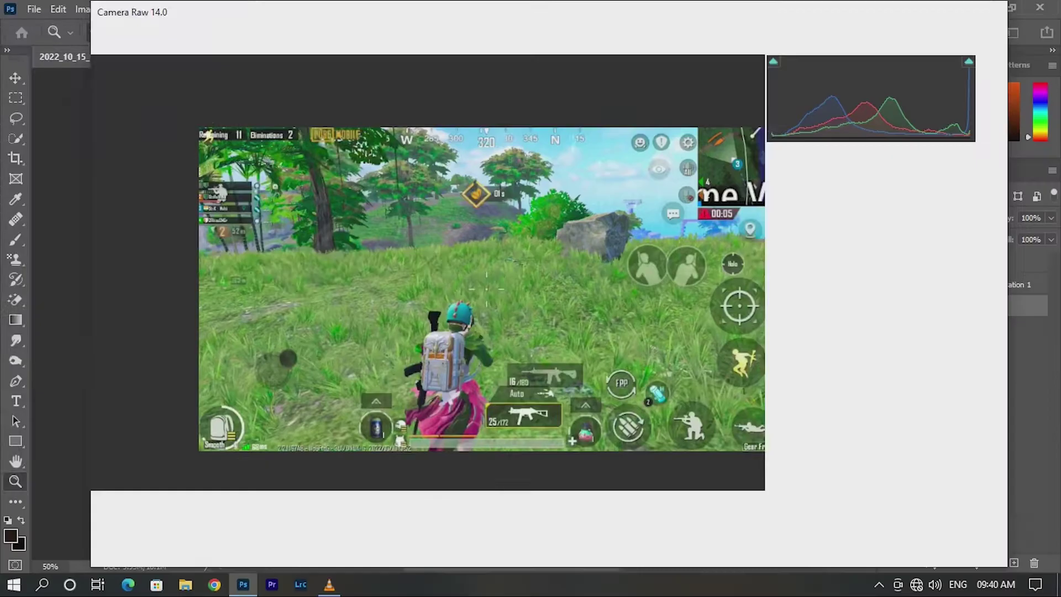
scroll(571, 394, down, 3)
scroll(571, 395, up, 1)
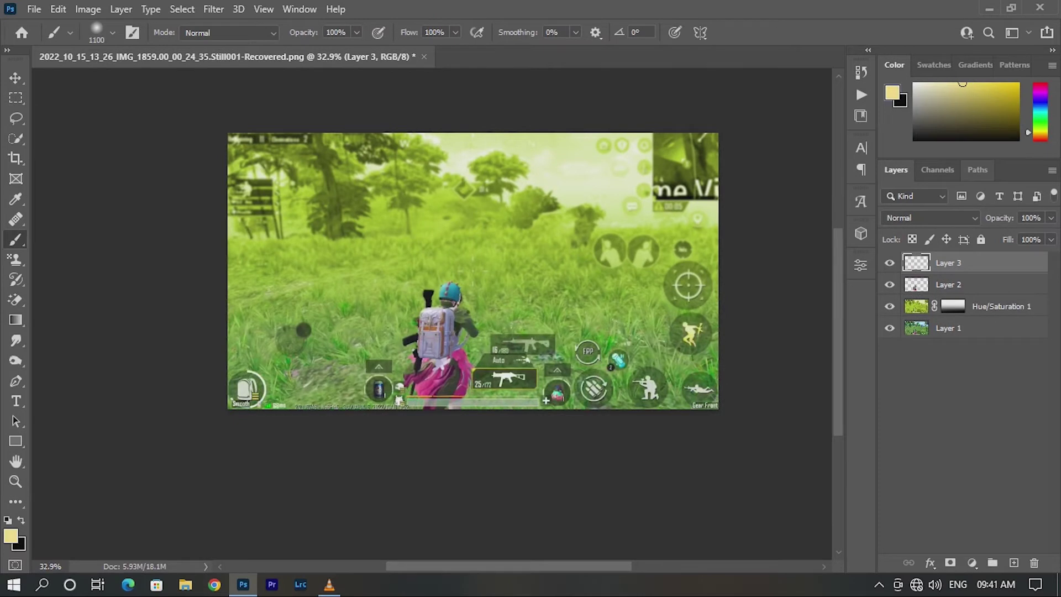
Step: Paint a soft yellow dab top-right, scale it to about 136%, and set Linear Dodge (Add)
click(581, 243)
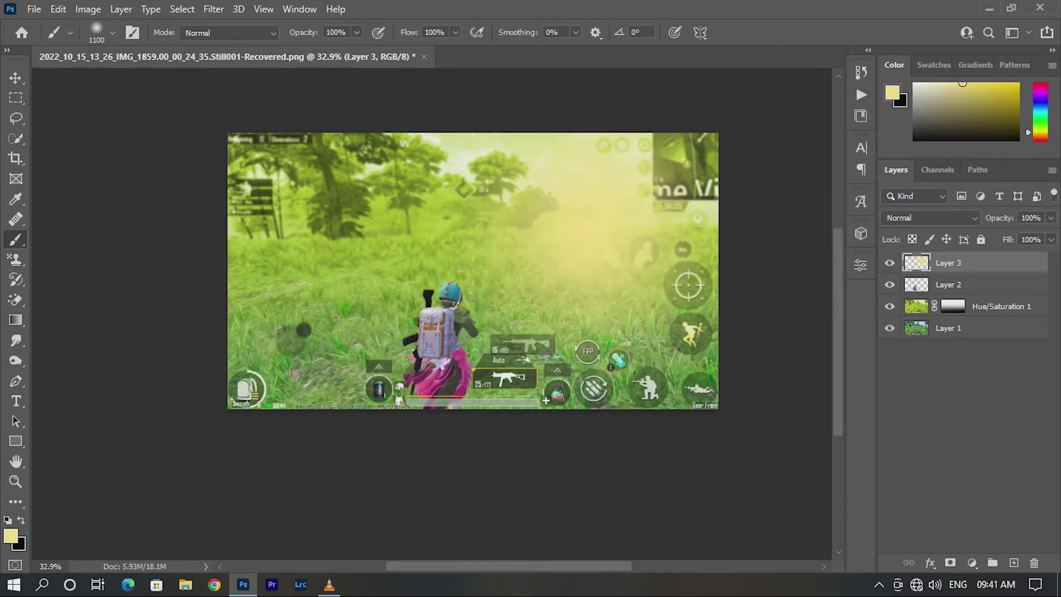
key(ctrl+t)
drag(718, 342, 827, 433)
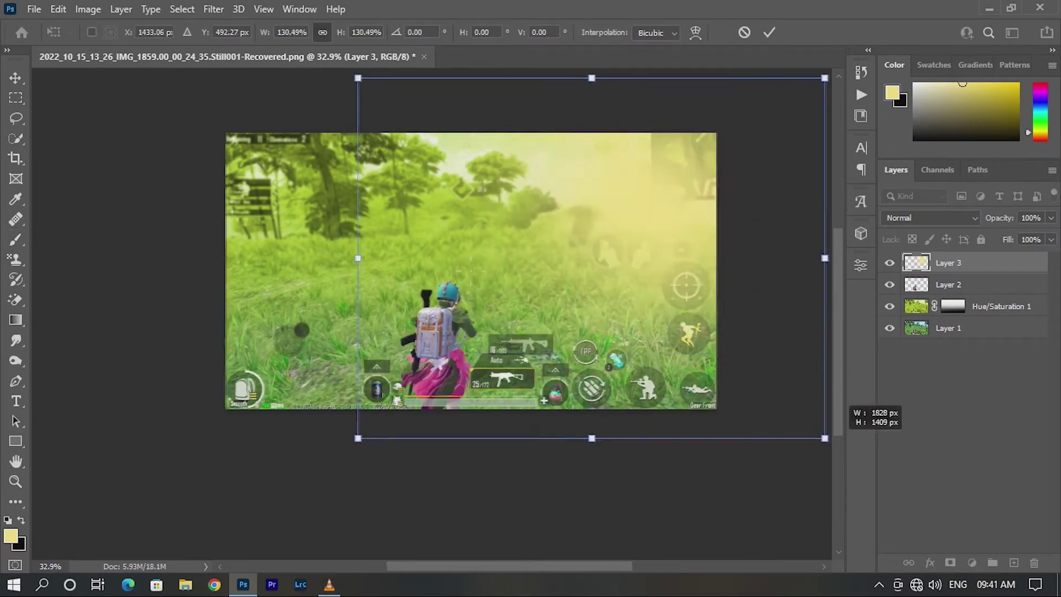
drag(743, 303, 695, 295)
click(769, 32)
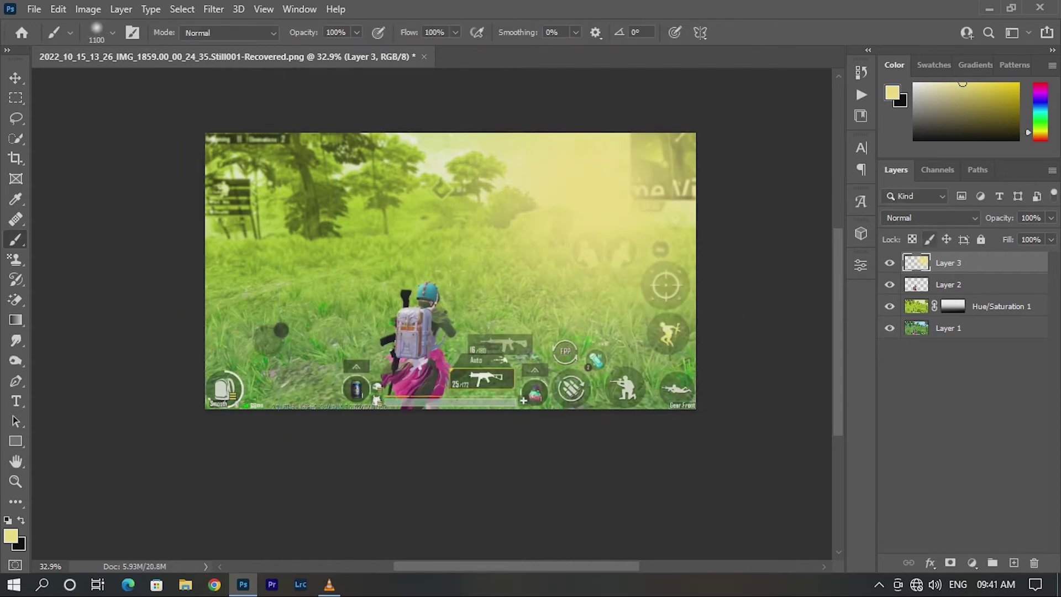
click(930, 218)
key(Down)
key(Down)
key(Down)
key(Return)
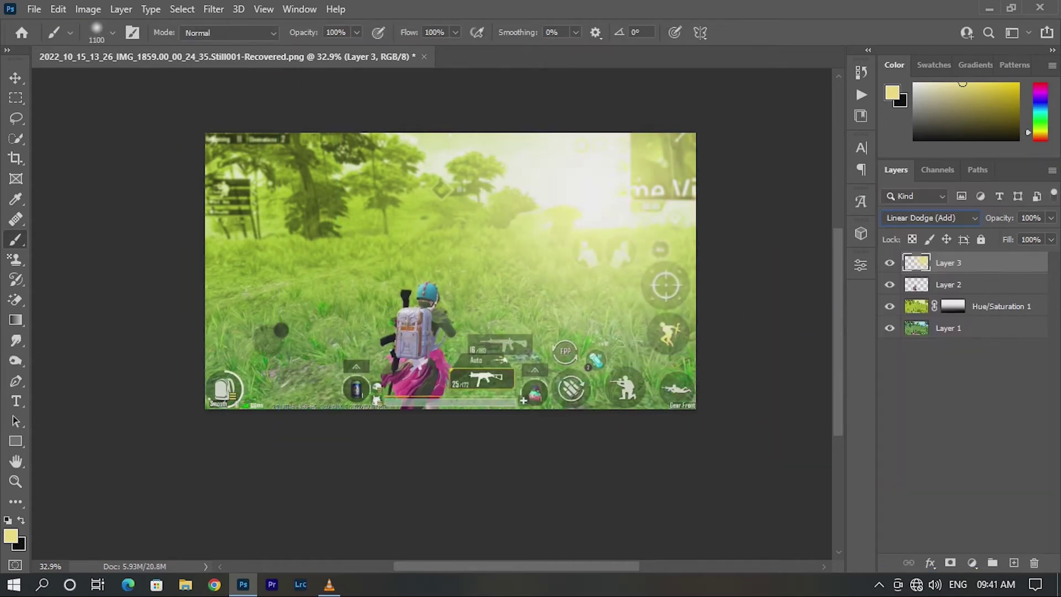
Step: Adjust the zoom between 25 and 50 percent while stepping through layers, ending on Layer 2
key(z)
key(ctrl+minus)
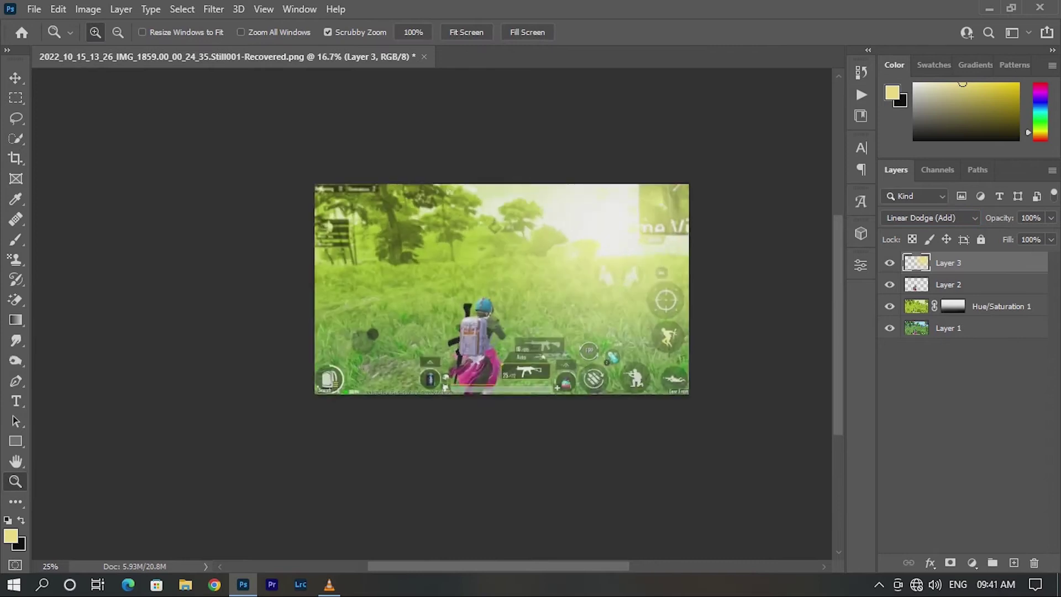
key(ctrl+plus)
key(alt+bracketleft)
key(alt+bracketleft)
key(ctrl+minus)
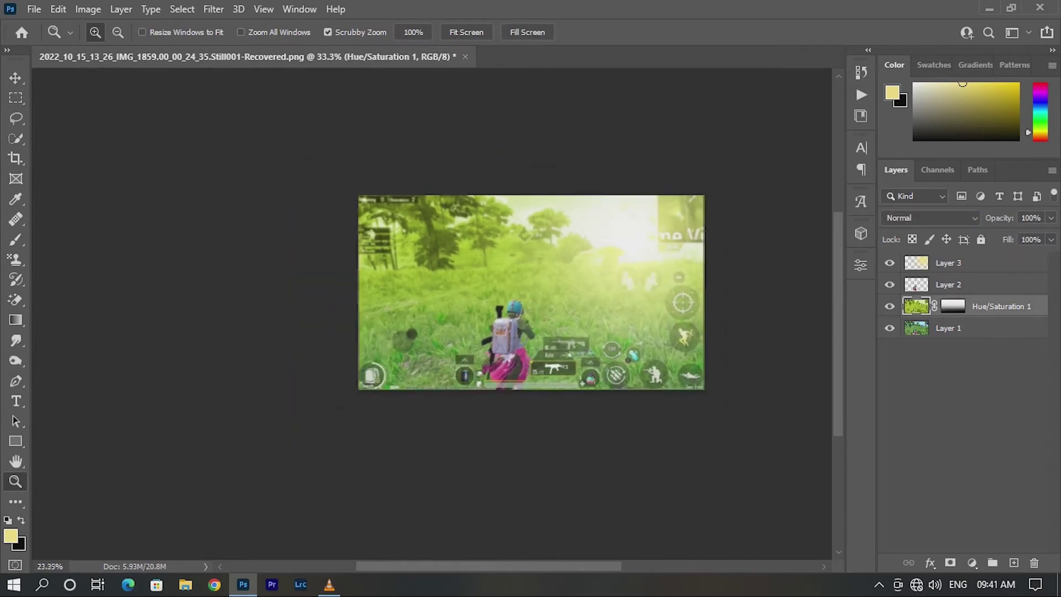
drag(701, 399, 718, 398)
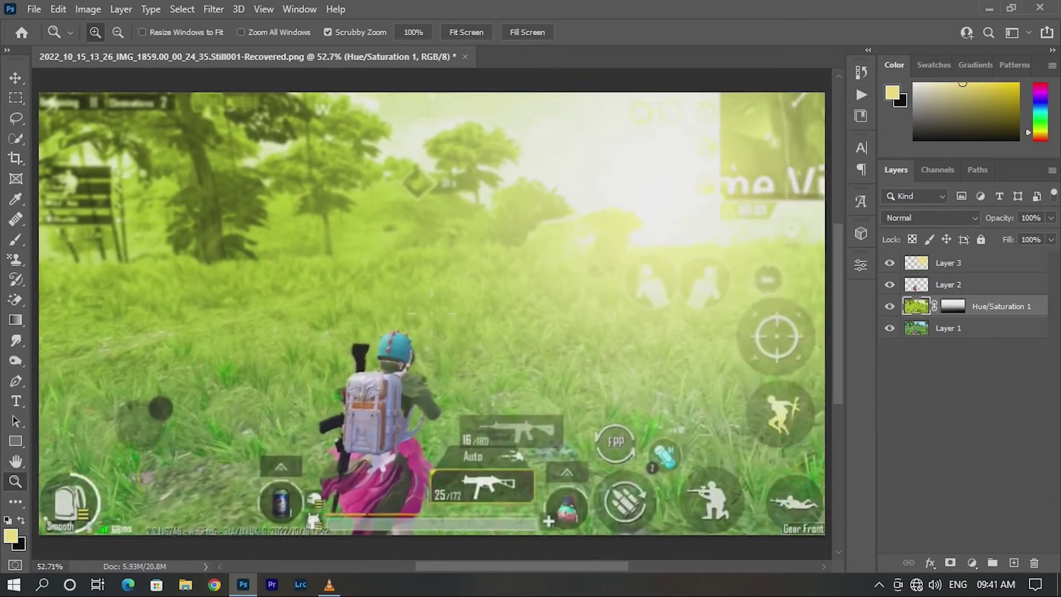
key(ctrl+plus)
key(alt+bracketright)
key(alt+bracketright)
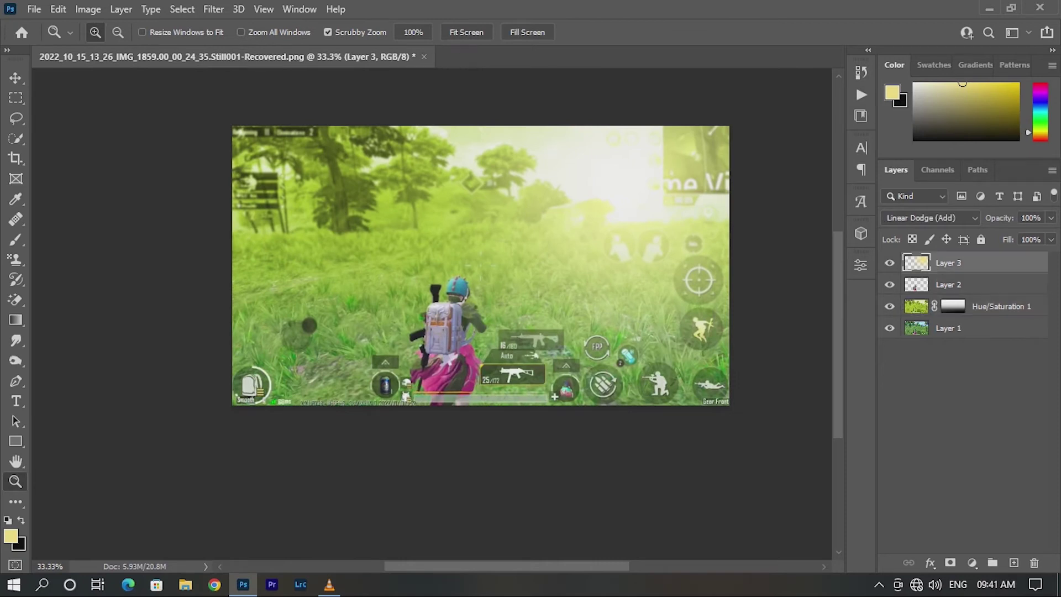
key(v)
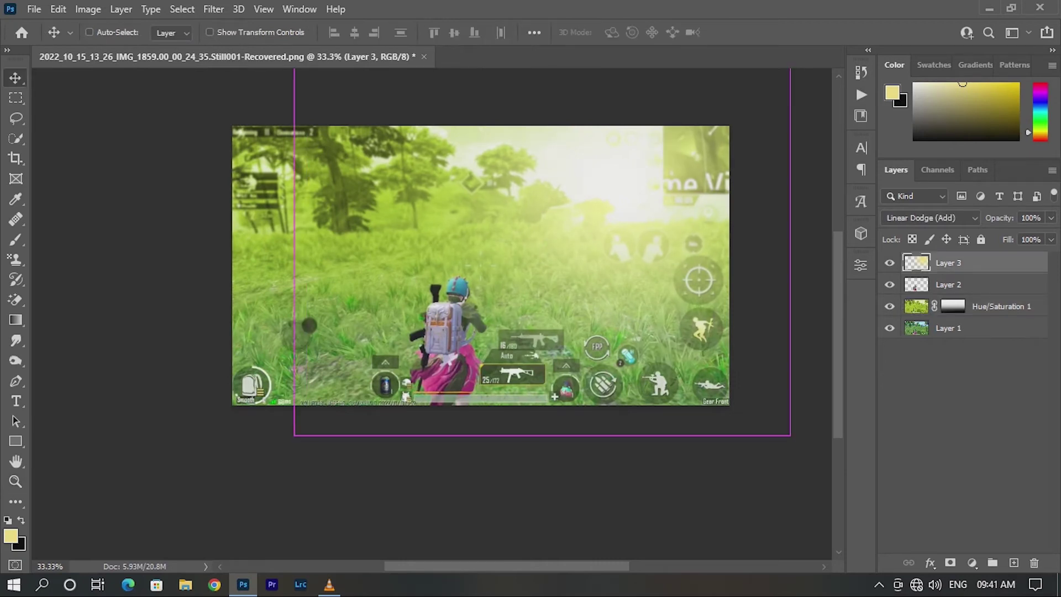
key(z)
drag(433, 198, 464, 197)
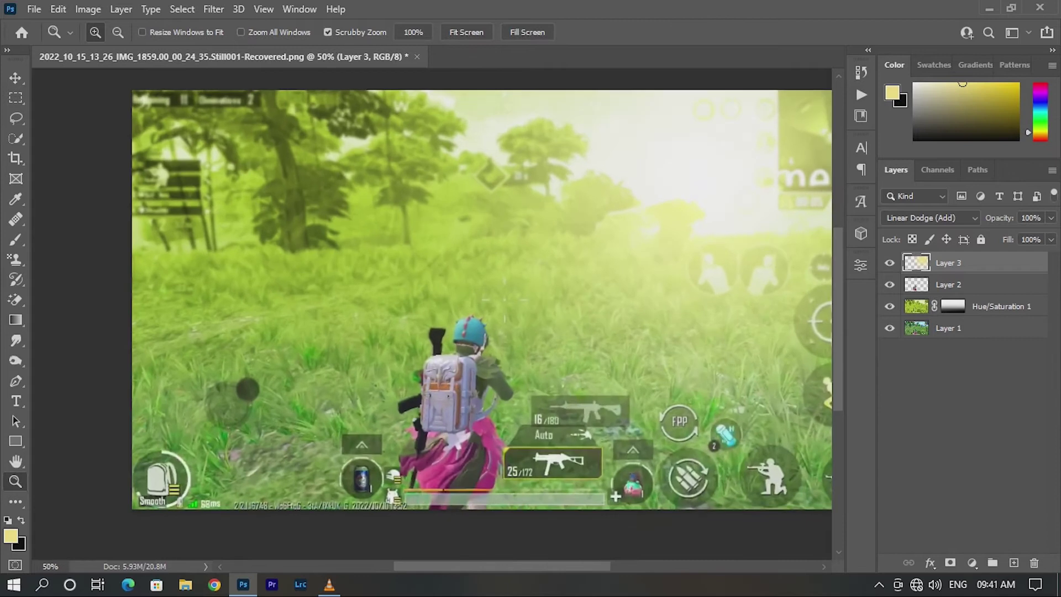
key(alt+bracketleft)
Step: Add a d2ff00 Inner Glow to Layer 2 at 88% opacity, 10 px size and 44% range
right_click(998, 284)
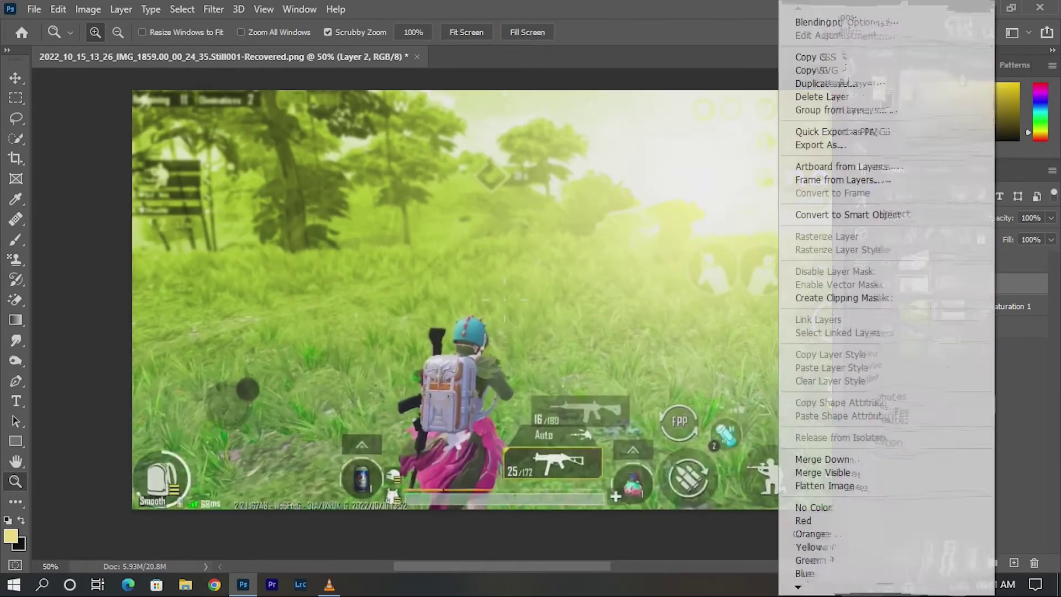
click(828, 22)
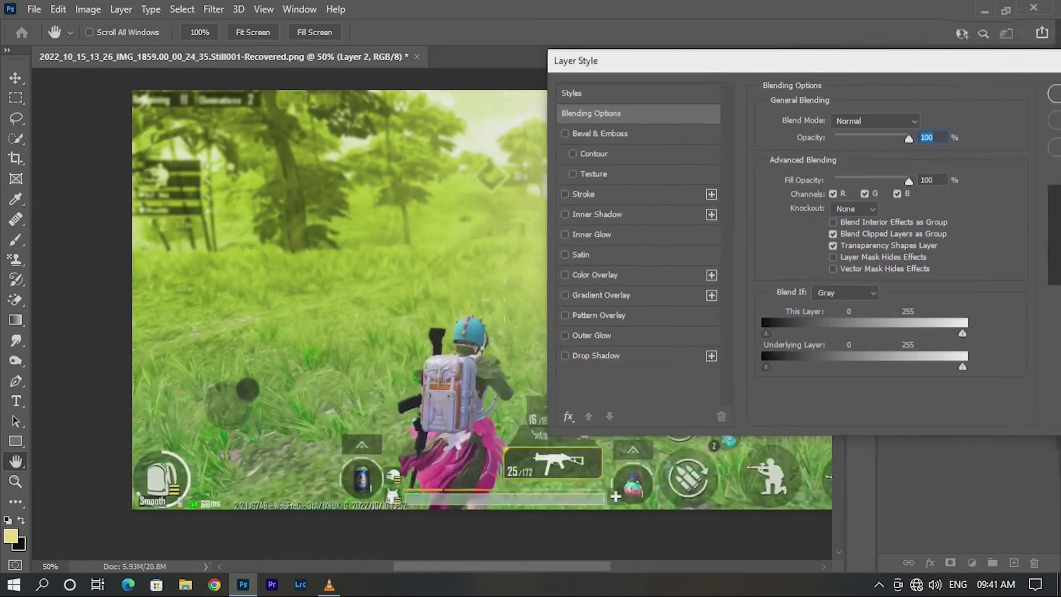
click(695, 209)
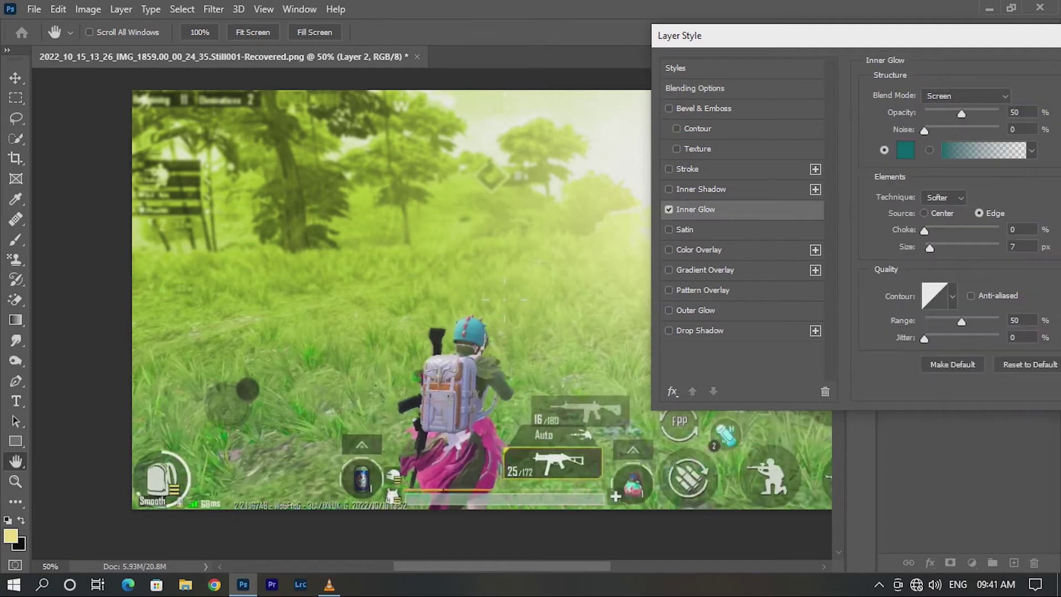
click(905, 149)
click(835, 232)
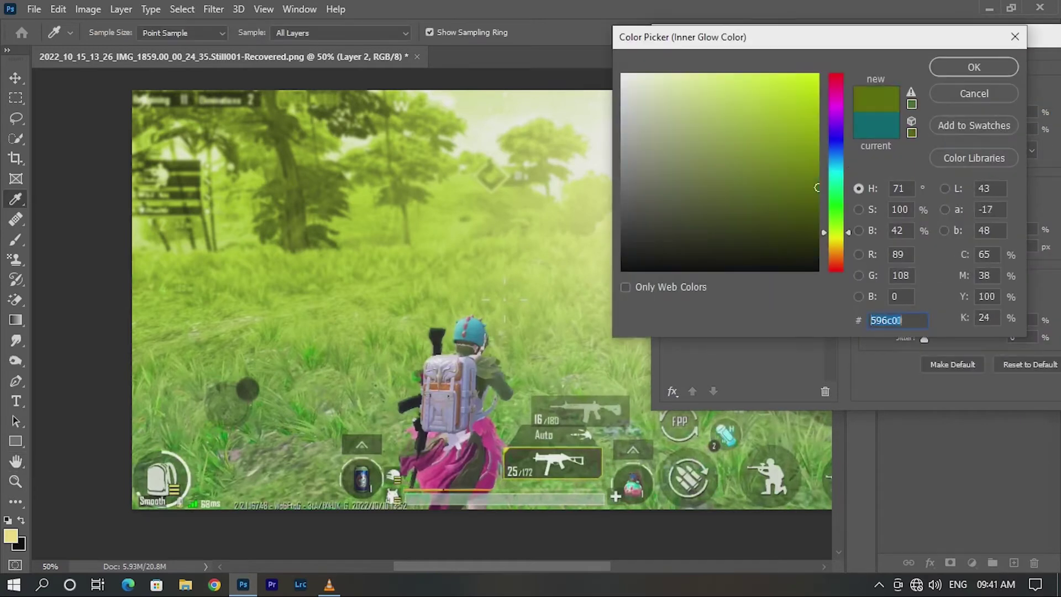
click(817, 74)
click(973, 67)
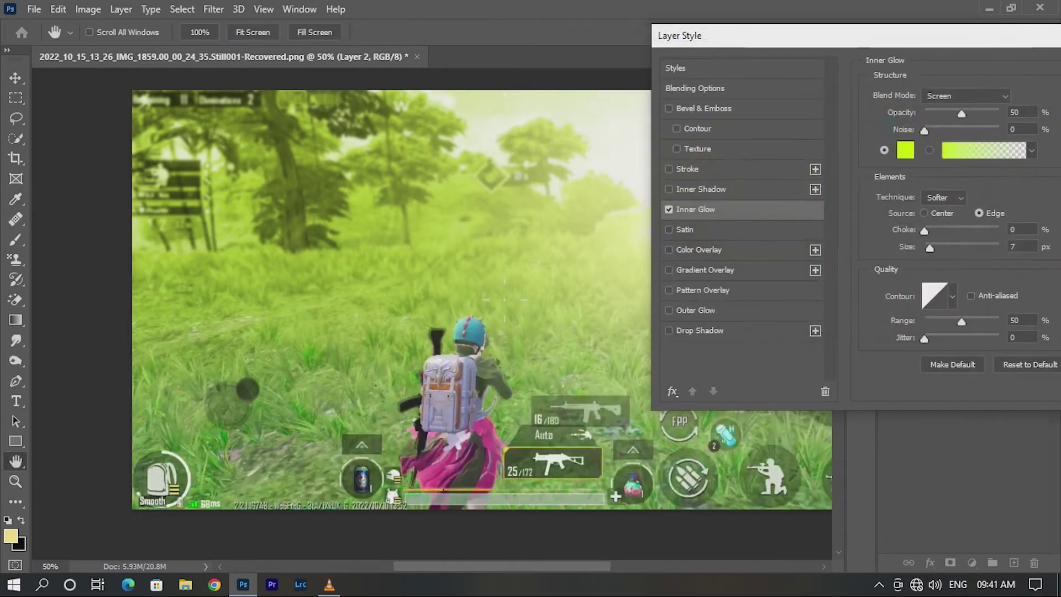
drag(963, 113, 972, 113)
drag(929, 248, 928, 248)
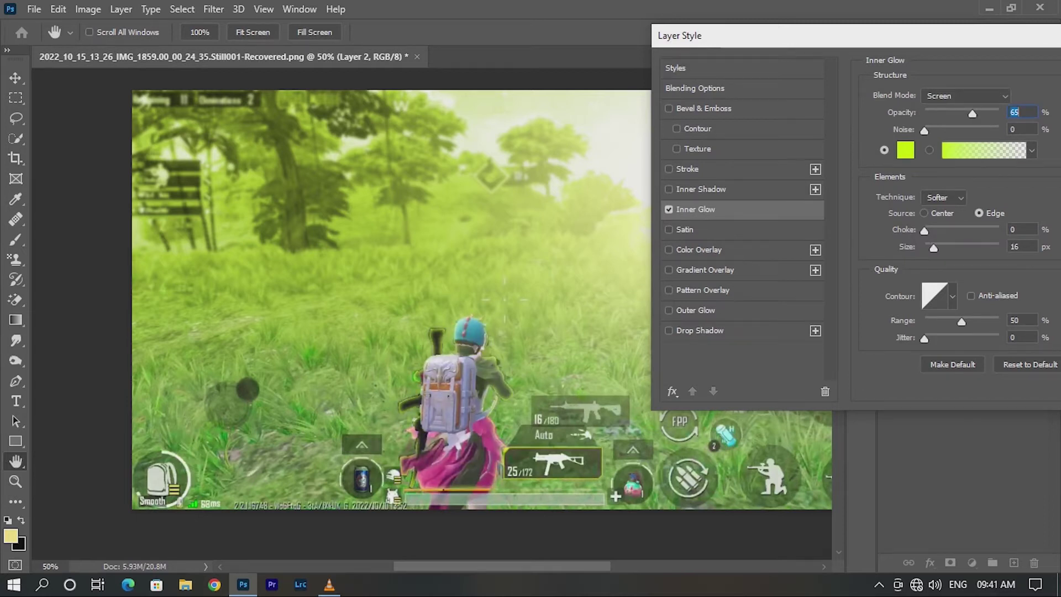
drag(961, 321, 956, 321)
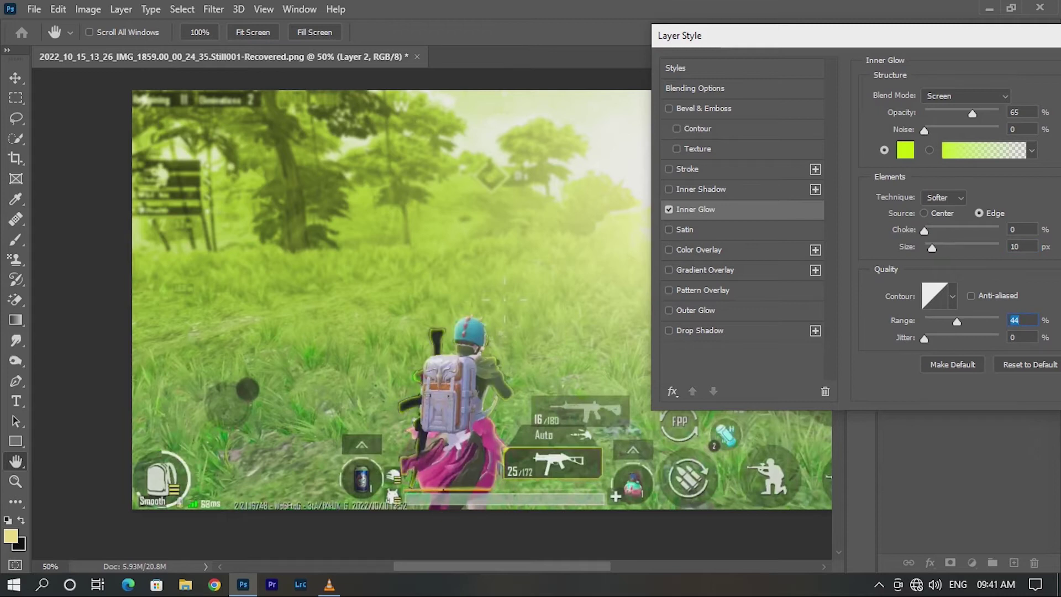
drag(928, 247, 932, 247)
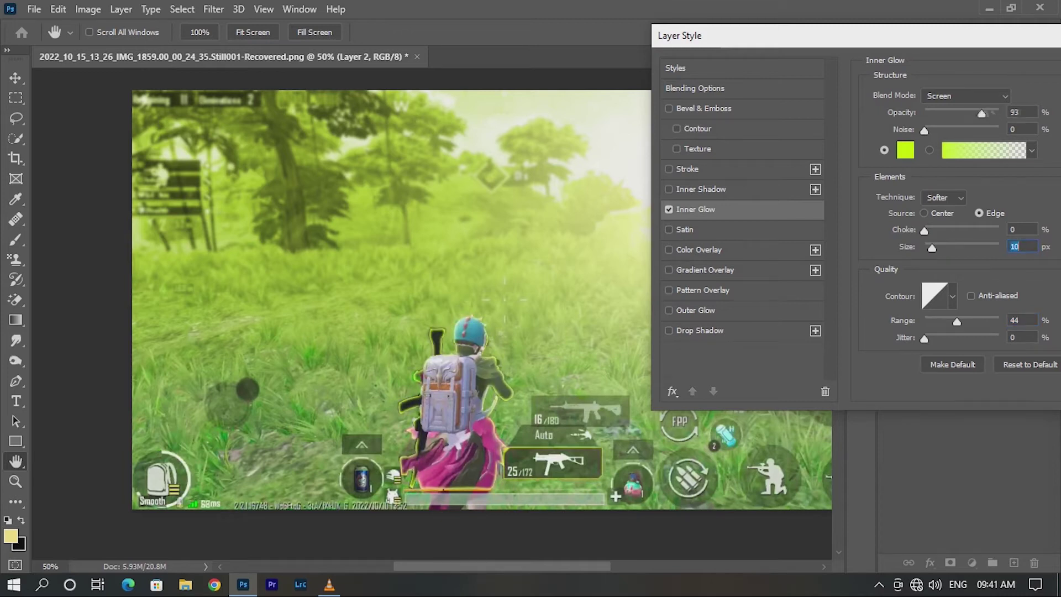
drag(971, 114, 989, 113)
Step: Enable a lime Outer Glow on Layer 2 with 8 px size and 71% range, and OK the Layer Style
click(669, 310)
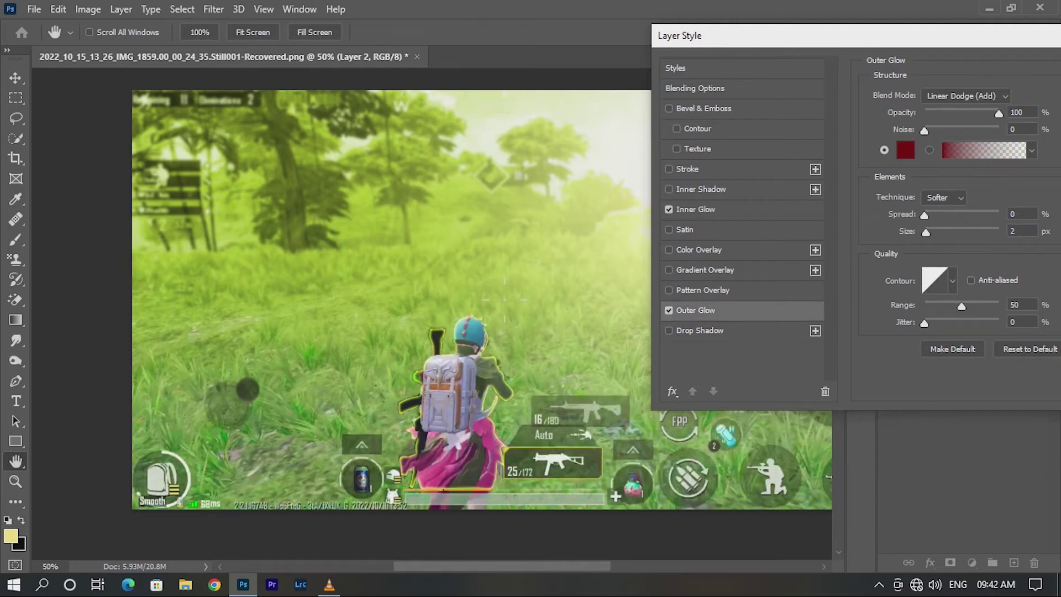
click(905, 150)
click(835, 245)
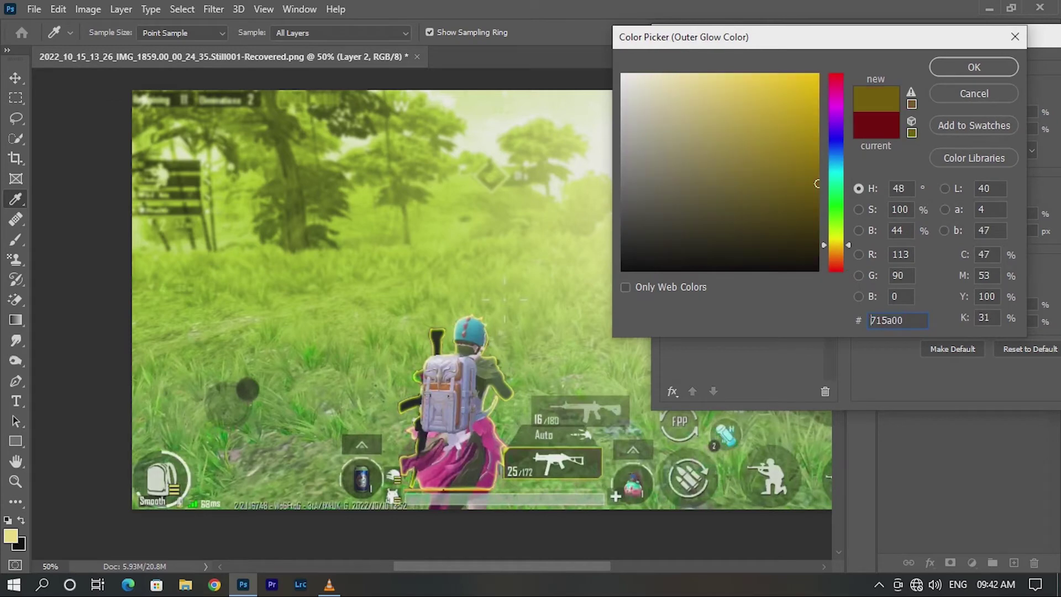
click(744, 102)
click(812, 77)
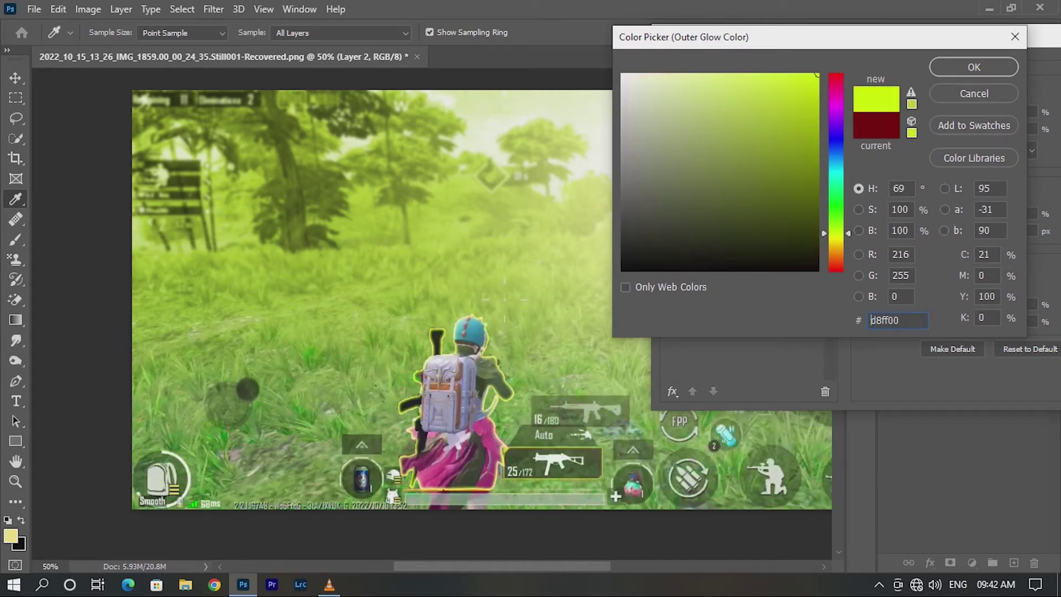
click(973, 67)
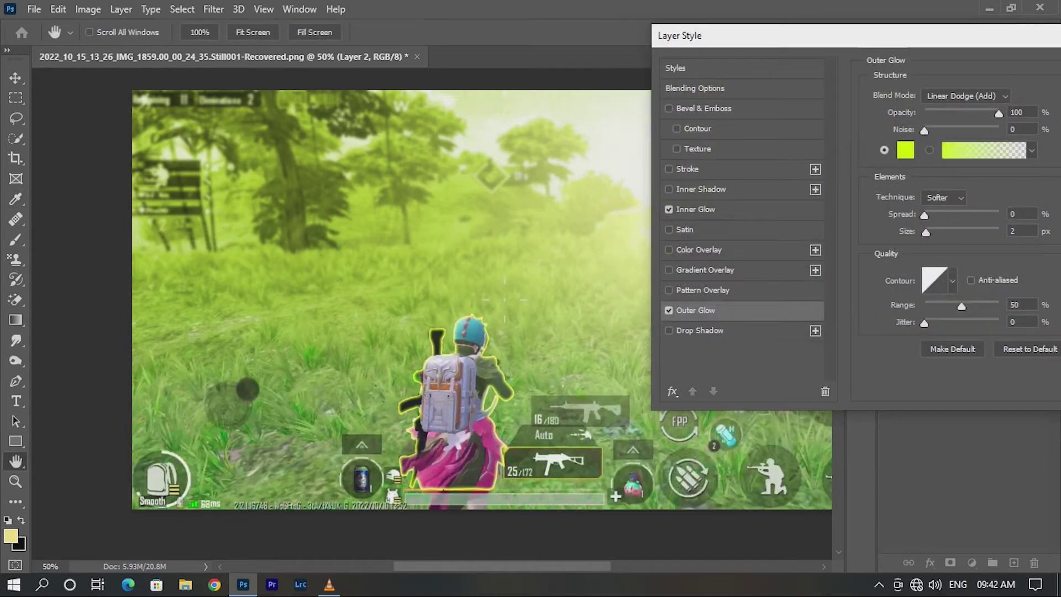
text(6)
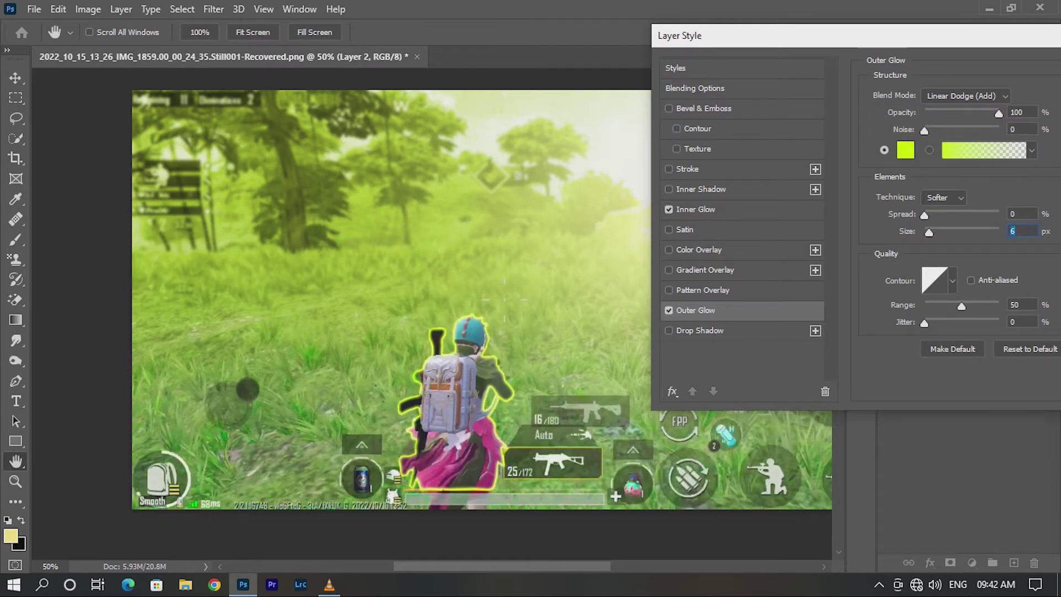
drag(962, 306, 976, 306)
drag(929, 232, 930, 232)
key(shift+Tab)
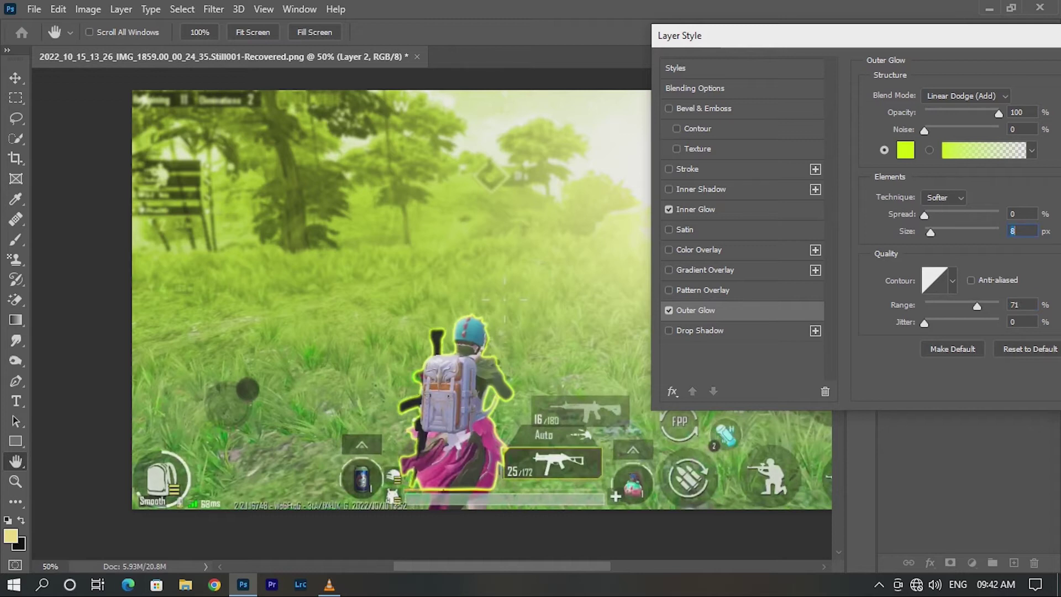
drag(773, 36, 578, 60)
click(1006, 94)
Step: Duplicate Layer 1, bring the copy to the top of the stack, and add a layer mask
key(z)
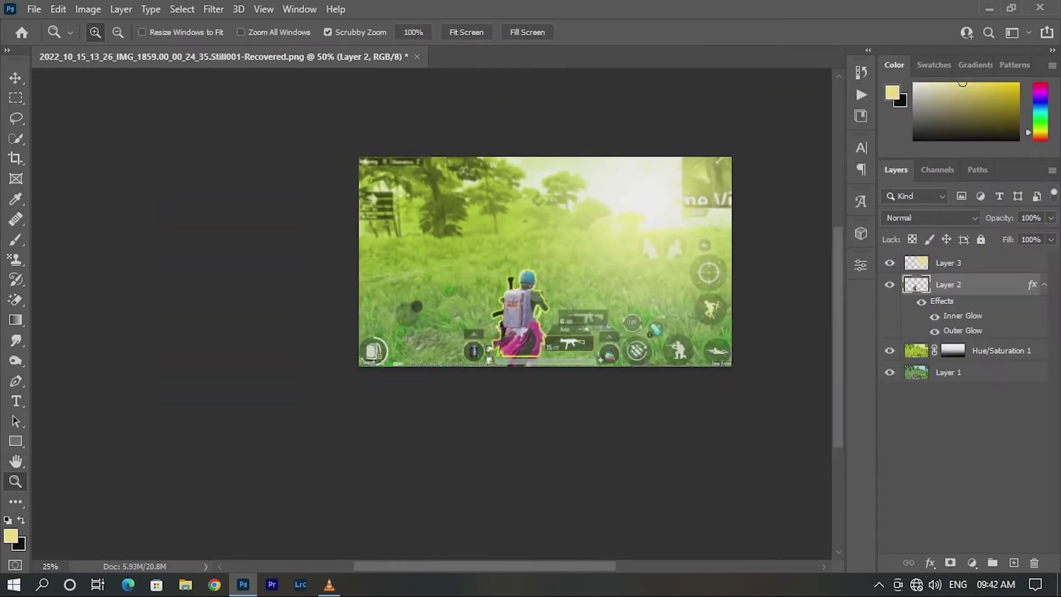
drag(497, 237, 553, 237)
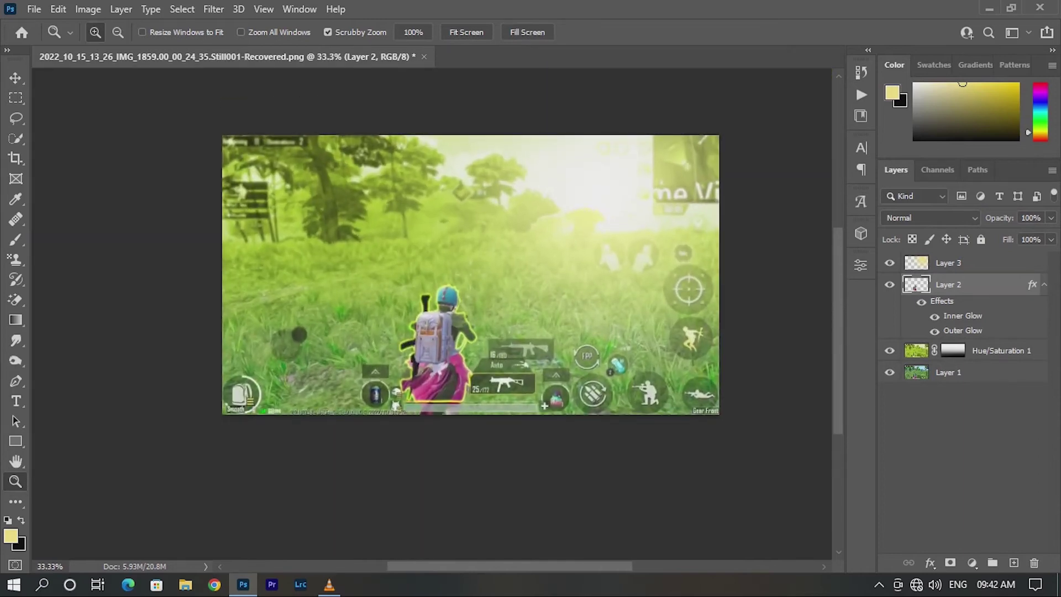
drag(480, 298, 497, 298)
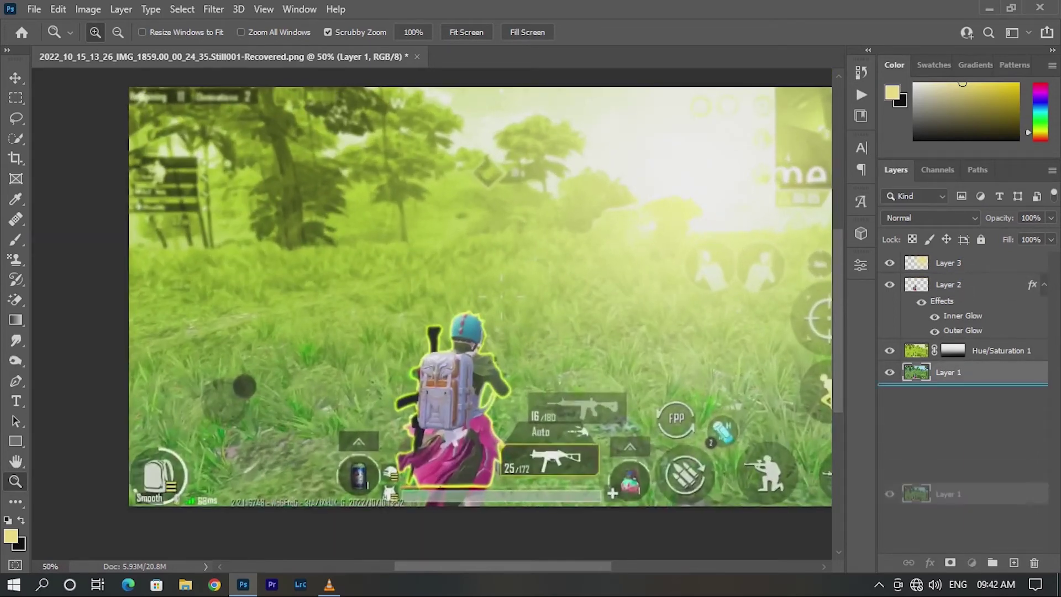
key(ctrl+j)
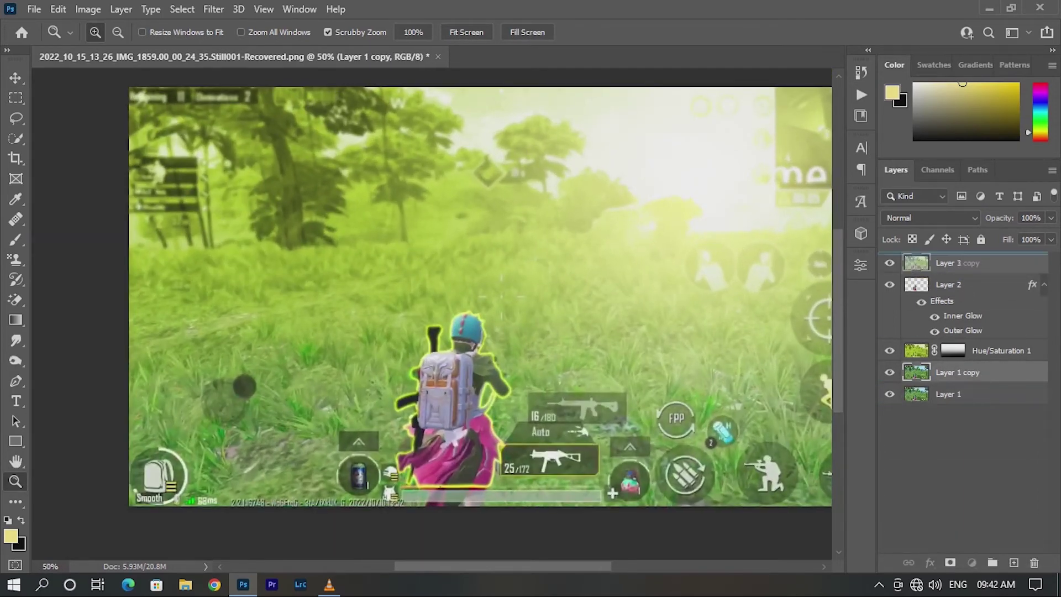
key(ctrl+shift+bracketright)
click(513, 138)
click(949, 562)
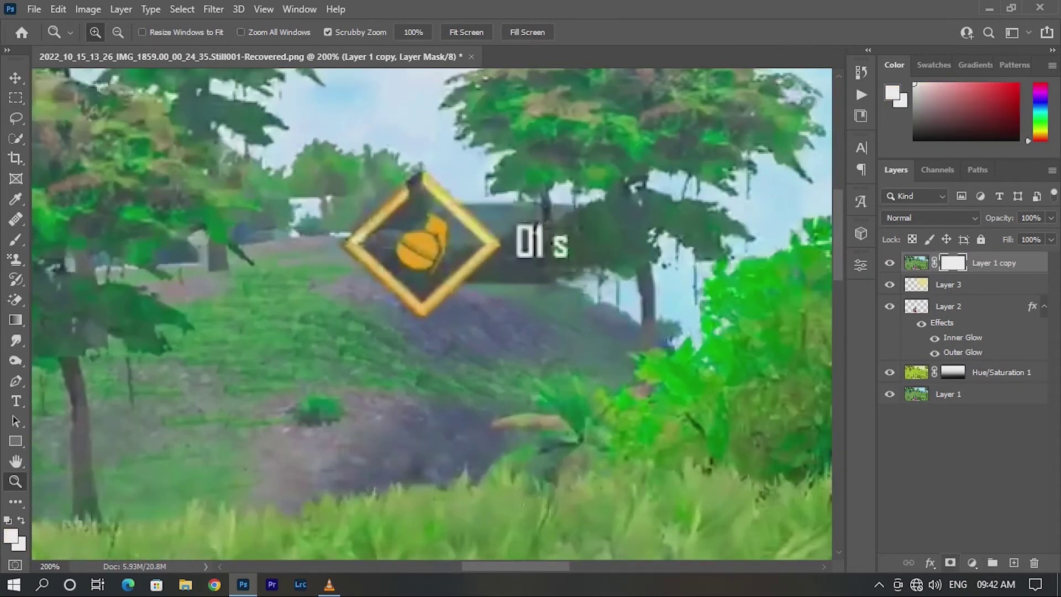
key(ctrl+i)
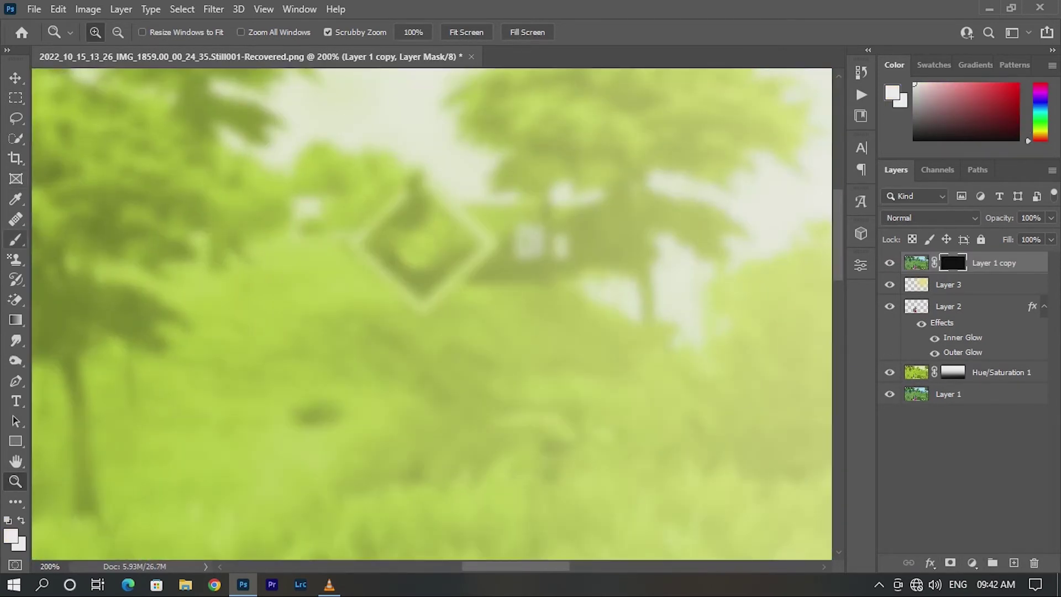
key(ctrl+i)
Step: Zoom in on the grenade emblem and drag Layer 1 copy above Layer 3
drag(446, 147, 497, 148)
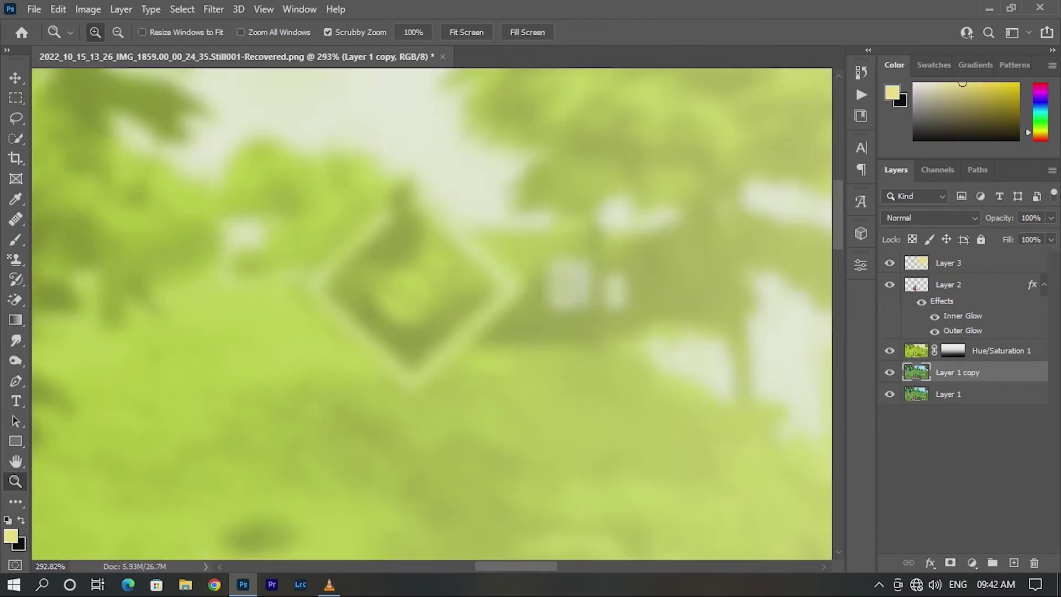
drag(961, 372, 961, 263)
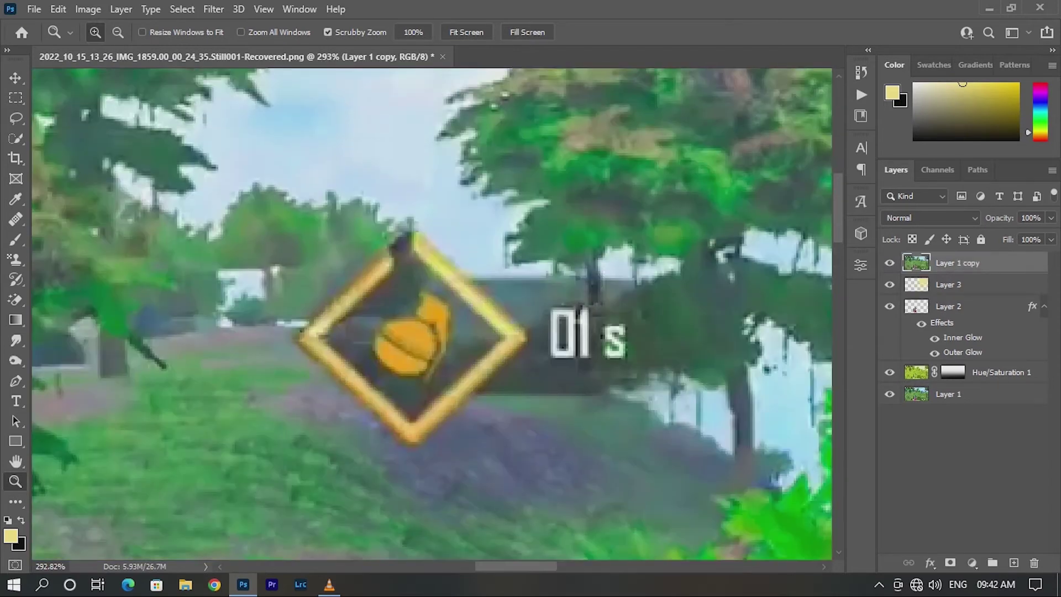
key(p)
scroll(365, 284, up, 4)
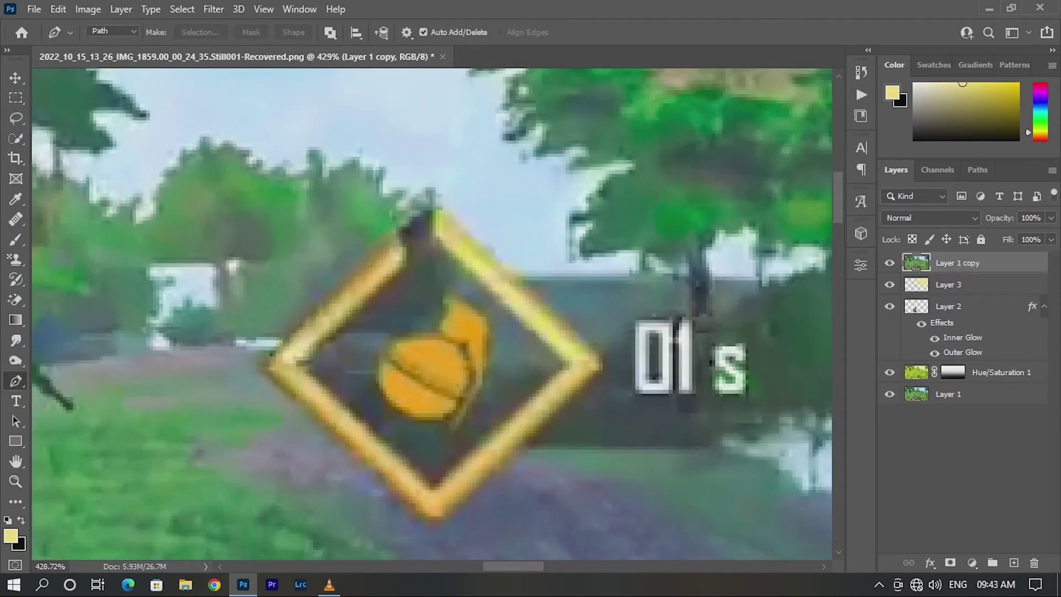
Step: Trace the diamond grenade emblem with the Pen tool and turn the path into a selection
click(432, 211)
click(375, 254)
scroll(332, 249, down, 1)
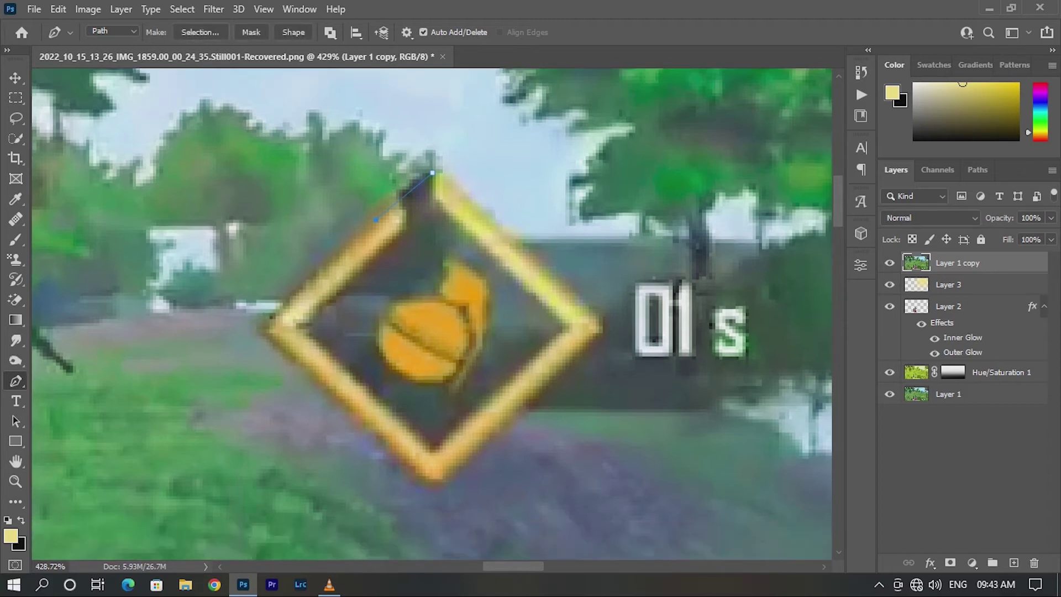
scroll(271, 232, down, 3)
scroll(271, 233, down, 1)
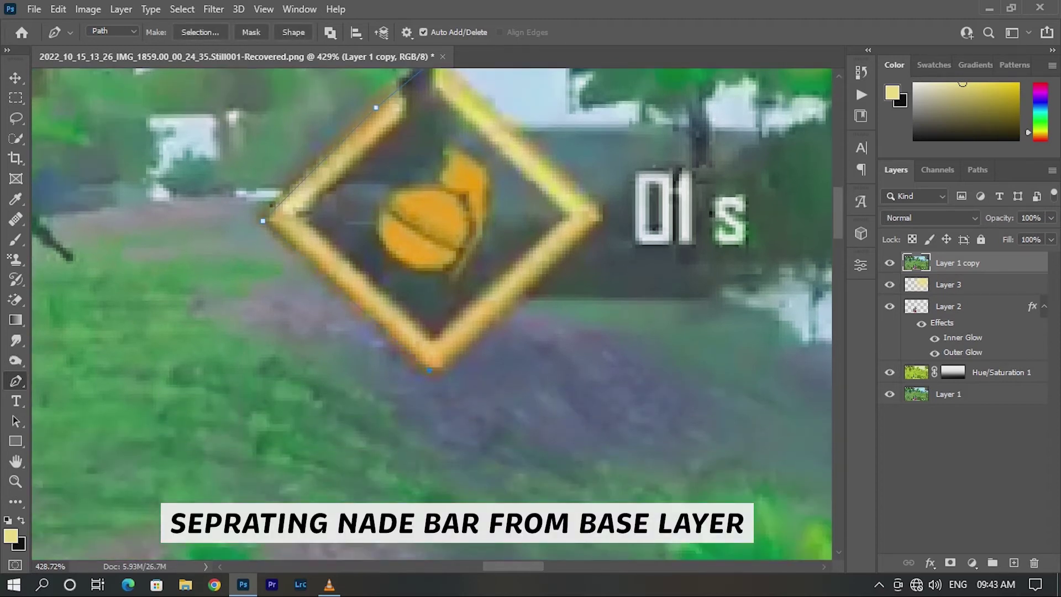
click(602, 217)
scroll(602, 267, up, 1)
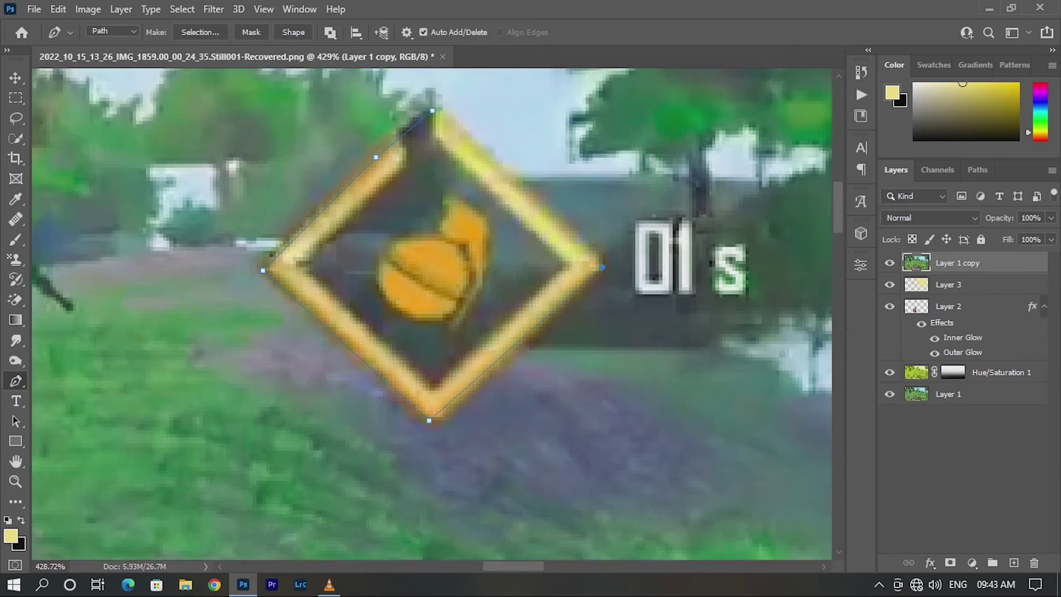
right_click(602, 267)
click(486, 234)
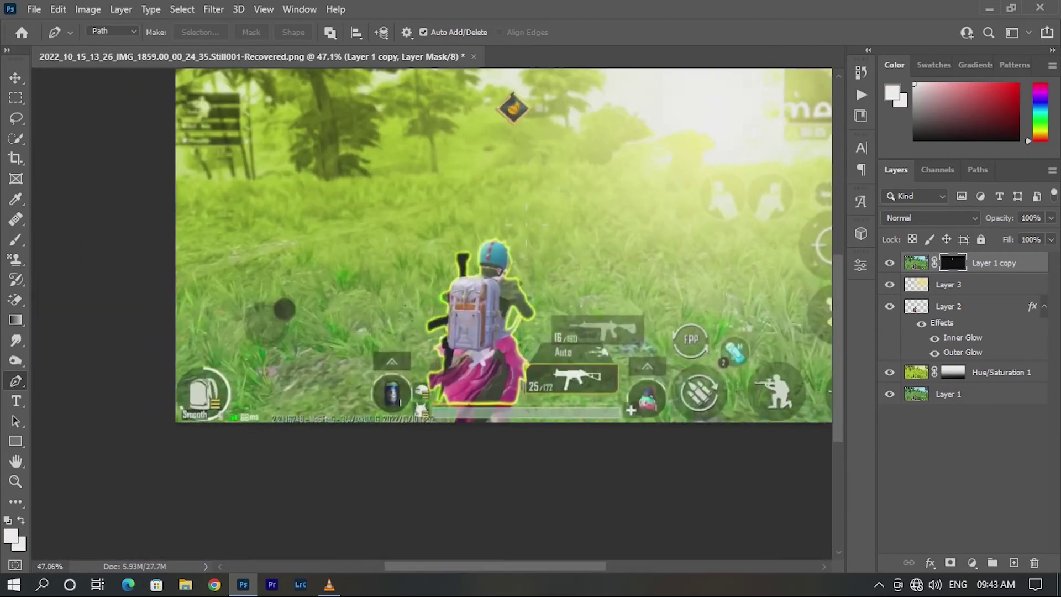
Step: Add a Curves adjustment layer with its midpoint dragged down to darken the image
click(971, 562)
click(950, 366)
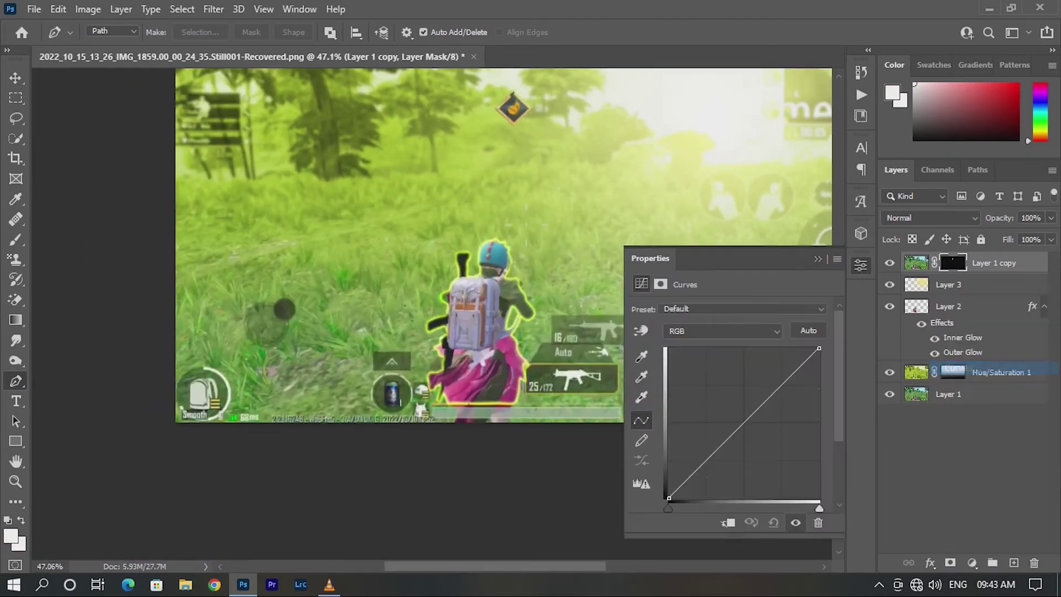
drag(747, 419, 750, 434)
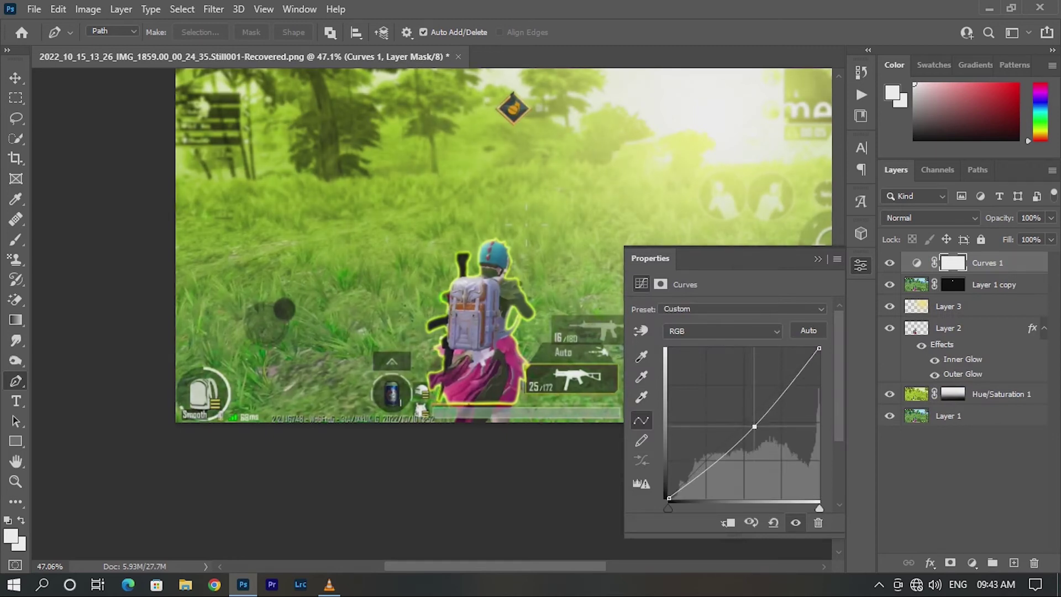
click(817, 259)
Step: Zoom the view to fit the image, then select Layer 2 and Hue/Saturation 1
key(v)
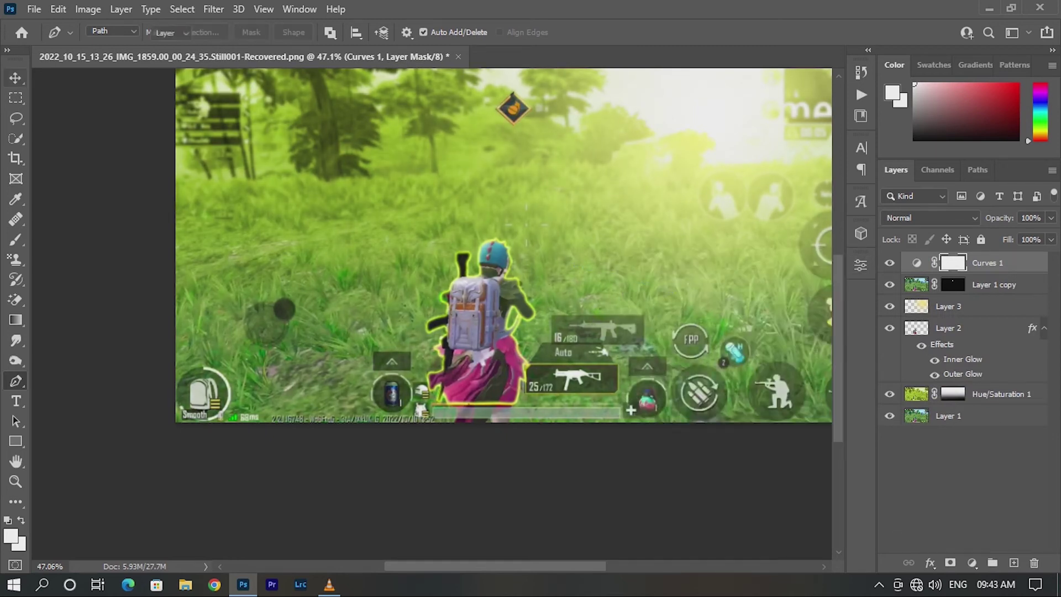
scroll(709, 206, down, 3)
click(16, 480)
click(531, 270)
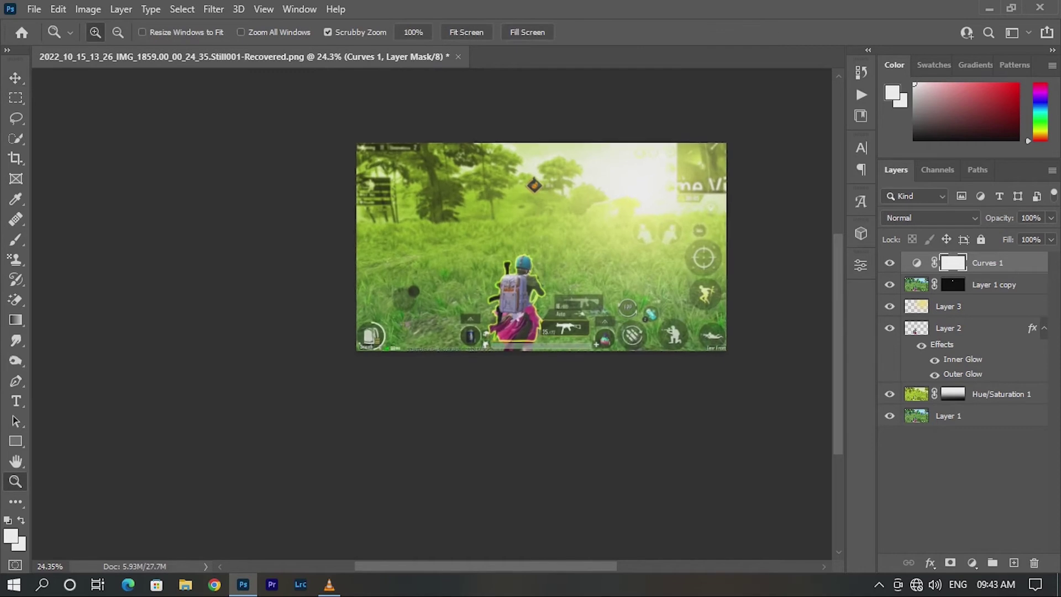
drag(509, 196, 481, 259)
click(948, 328)
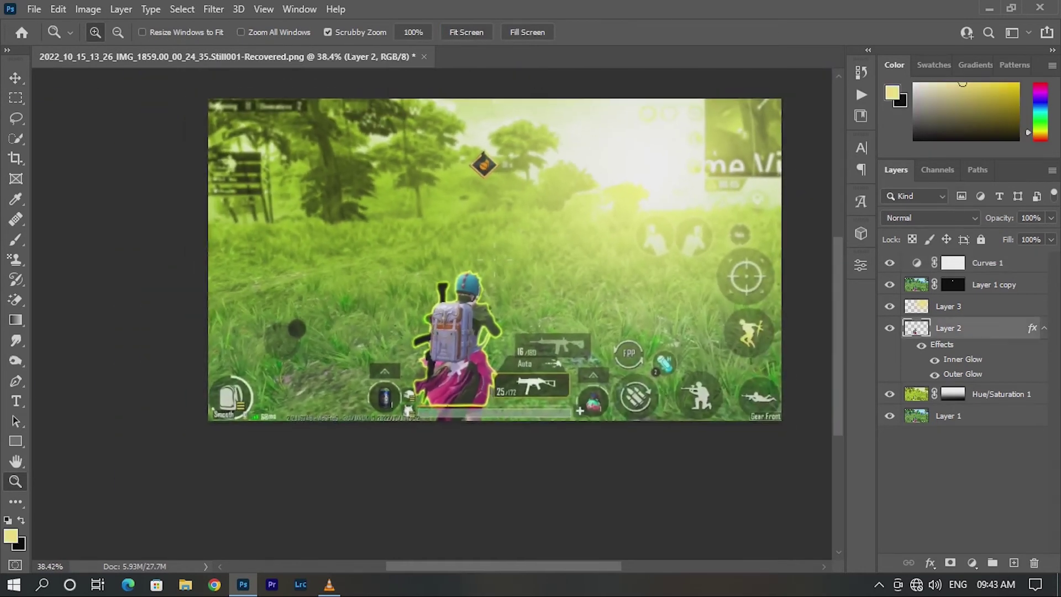
click(989, 393)
Step: Type the two-line title on a new text layer over the scene
key(t)
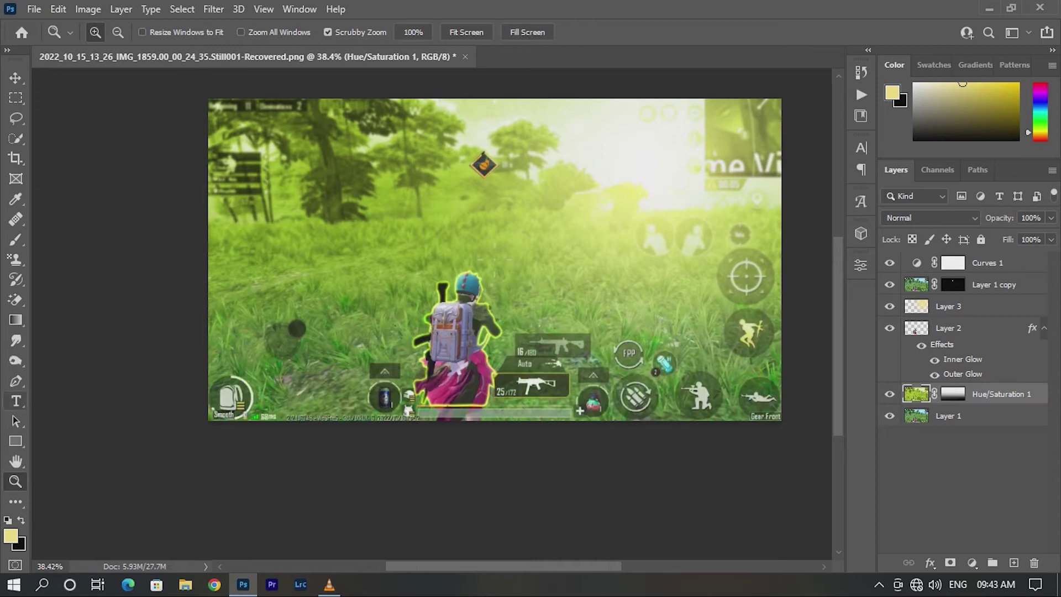
click(409, 243)
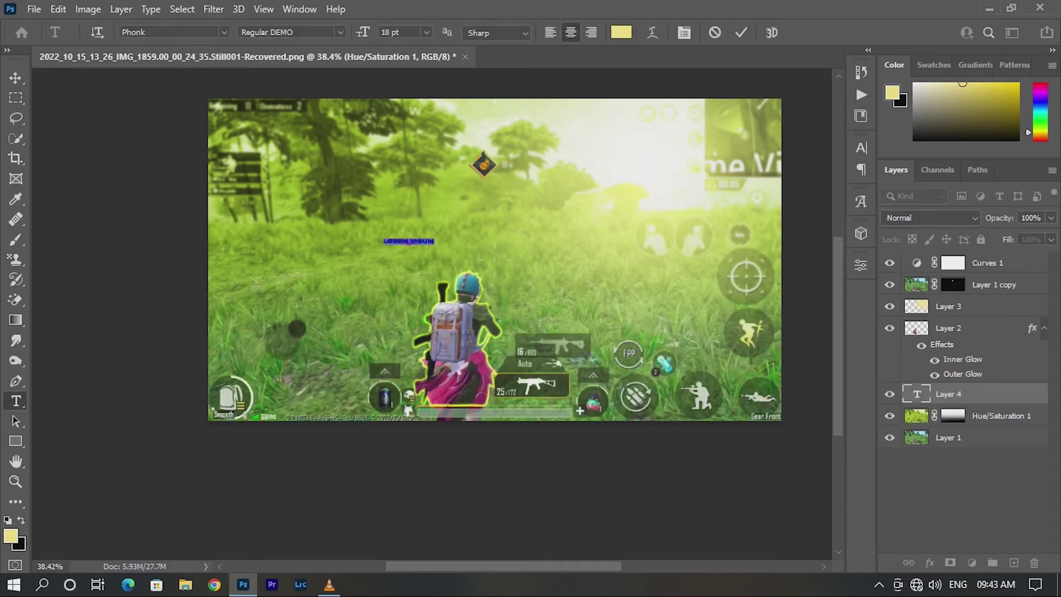
text(PUBG)
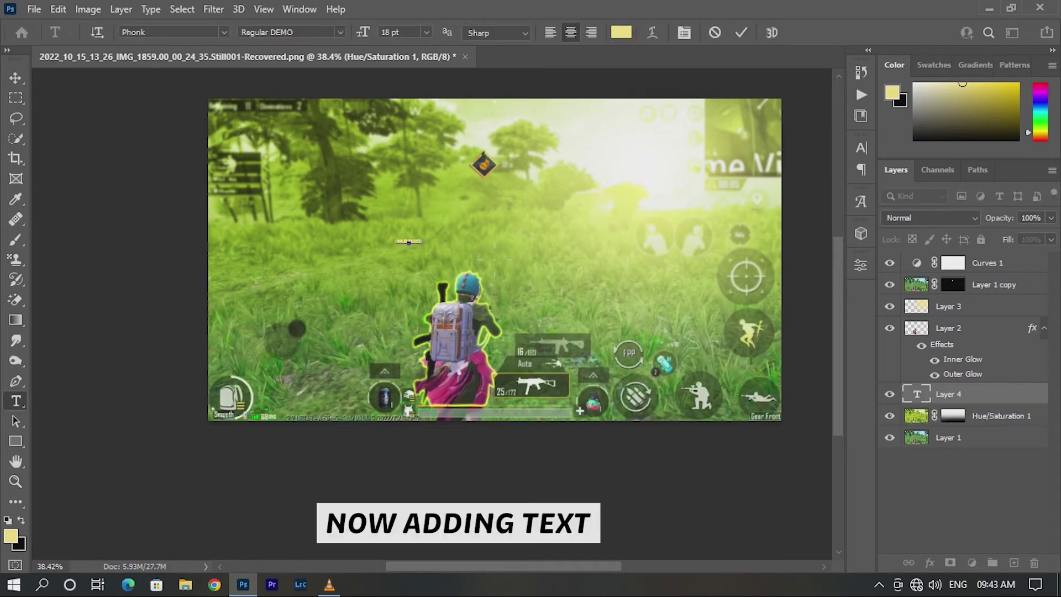
text(DAL)
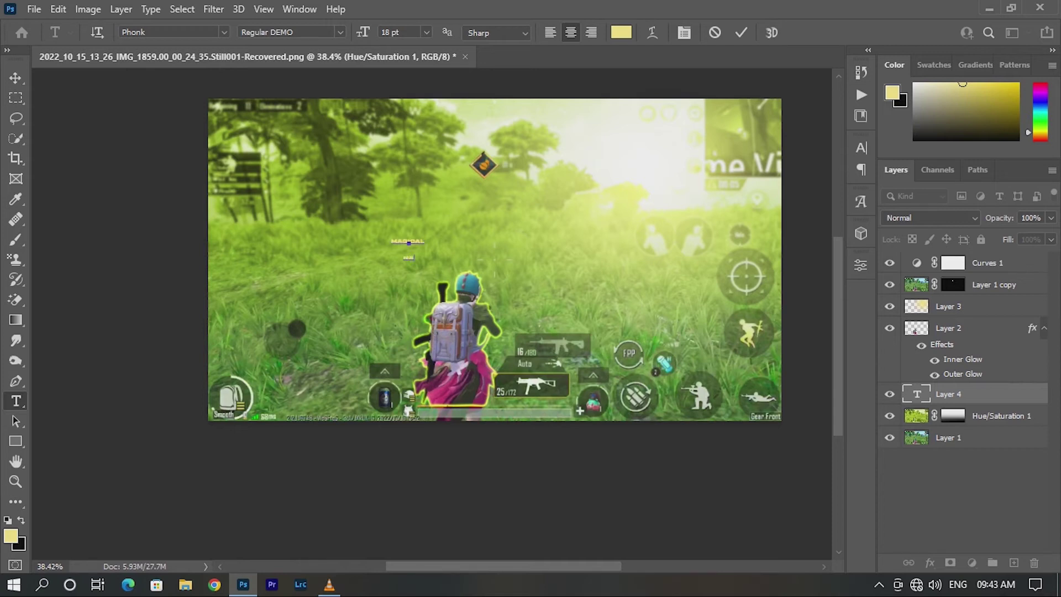
click(741, 32)
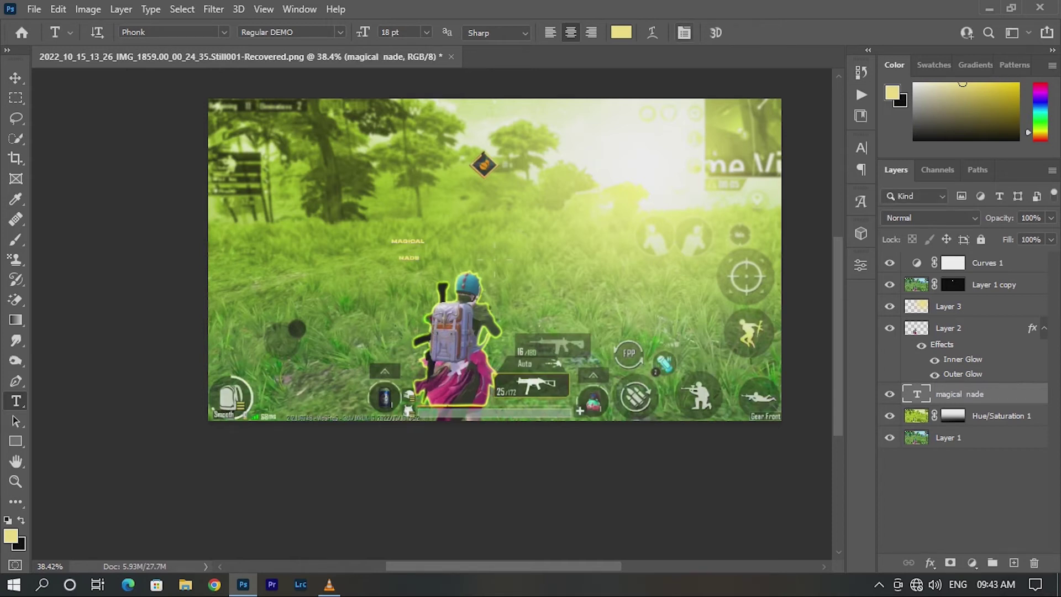
Step: Set the title to 72 pt and turn off All Caps in the Character panel
click(861, 148)
click(749, 188)
click(718, 387)
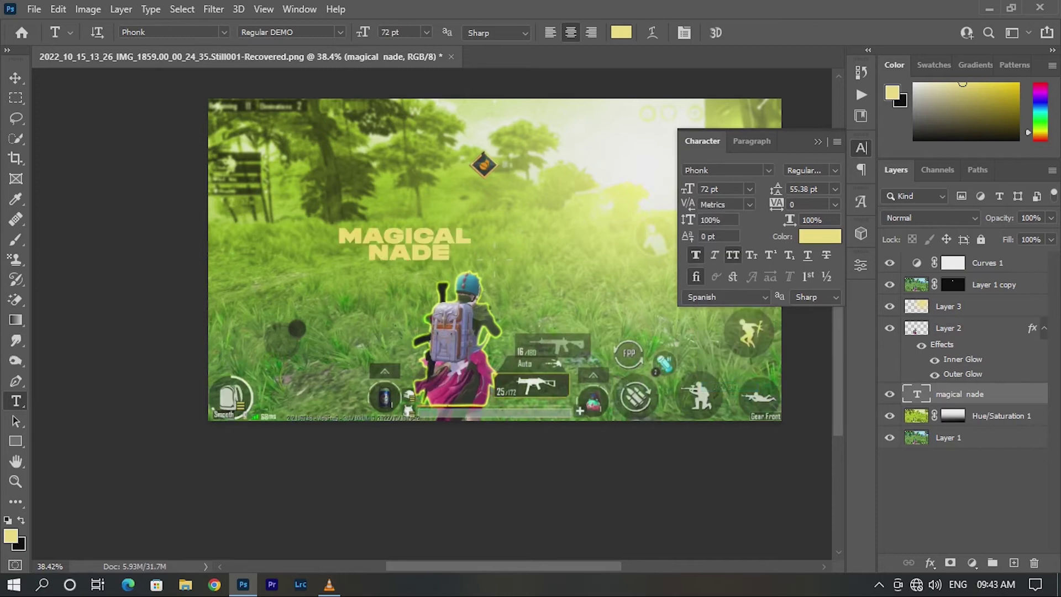
click(861, 148)
click(409, 244)
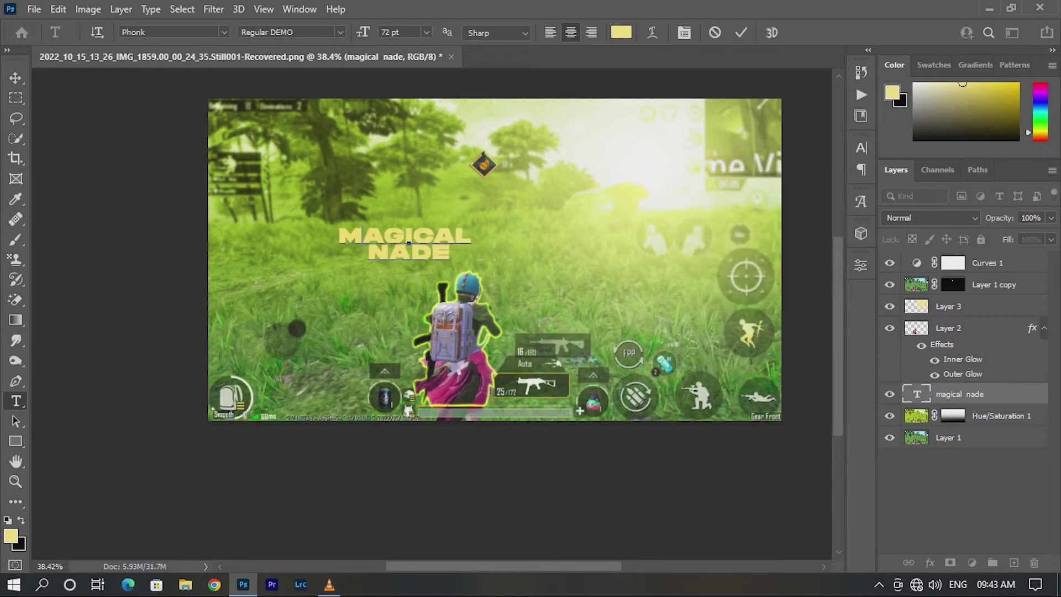
click(741, 33)
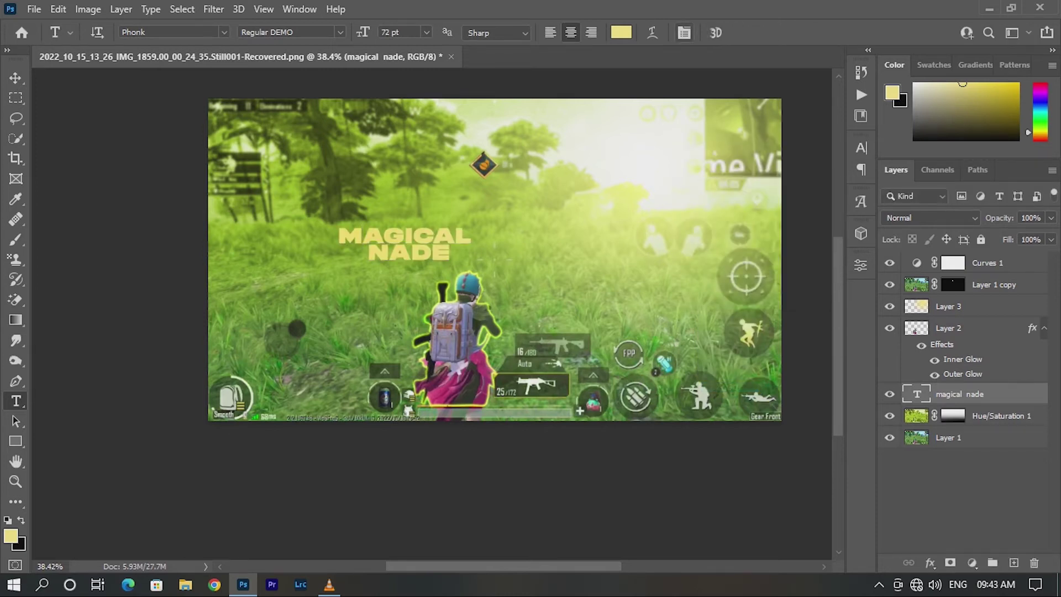
click(684, 33)
click(733, 254)
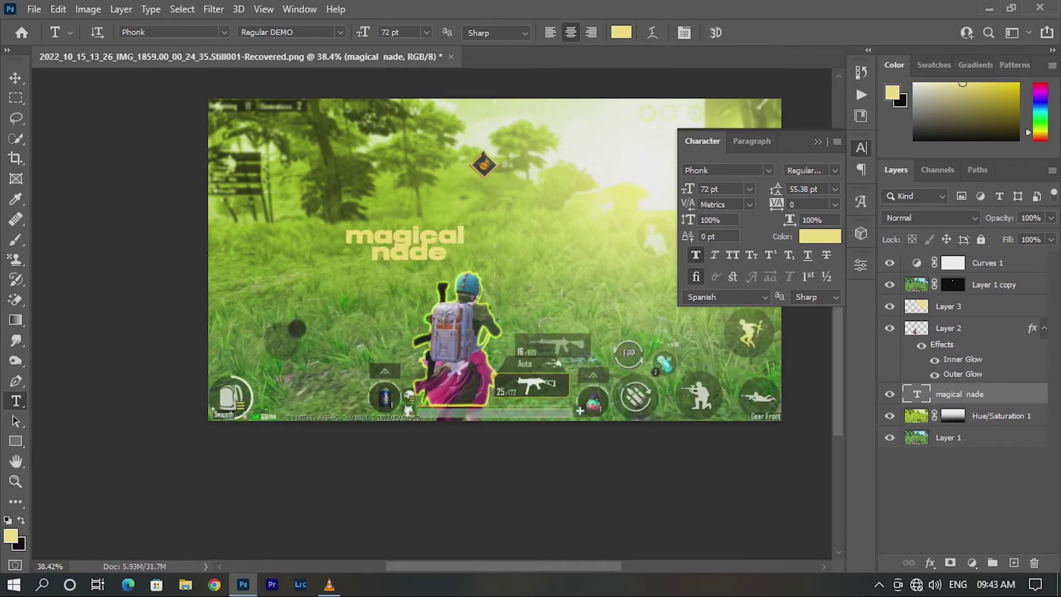
click(861, 148)
Step: Capitalise the M and N so the title reads 'Magical Nade'
click(409, 243)
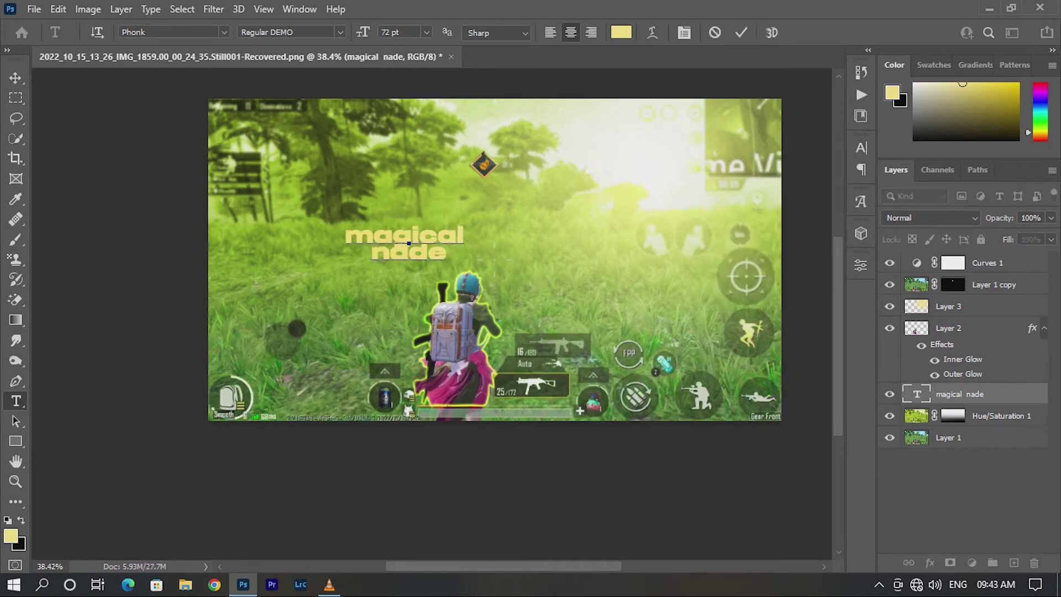
key(BackSpace)
text(M)
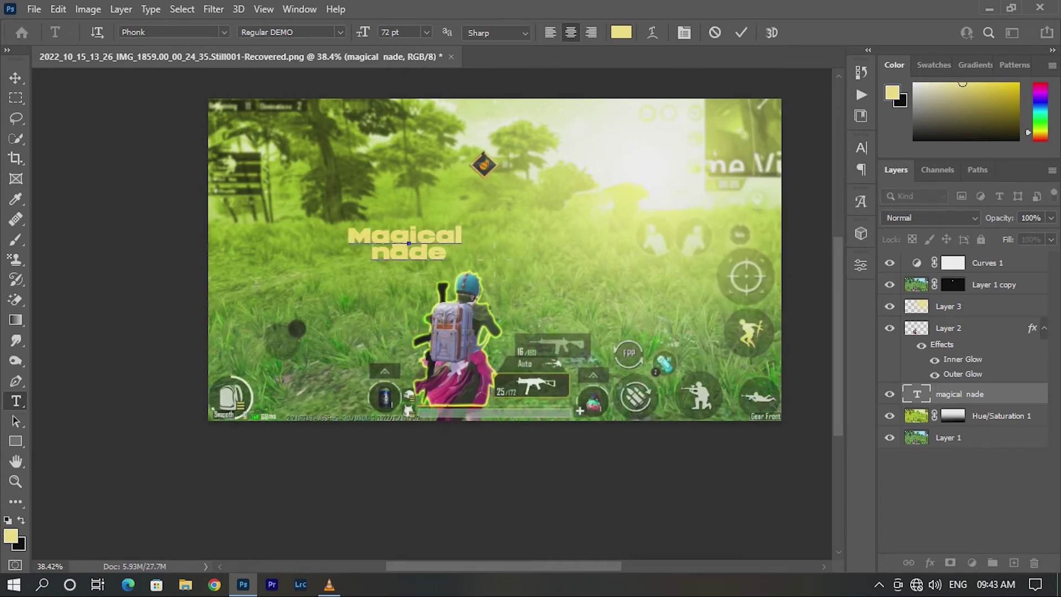
key(BackSpace)
text(N)
click(741, 32)
Step: Set the title's leading to 73 pt
click(684, 32)
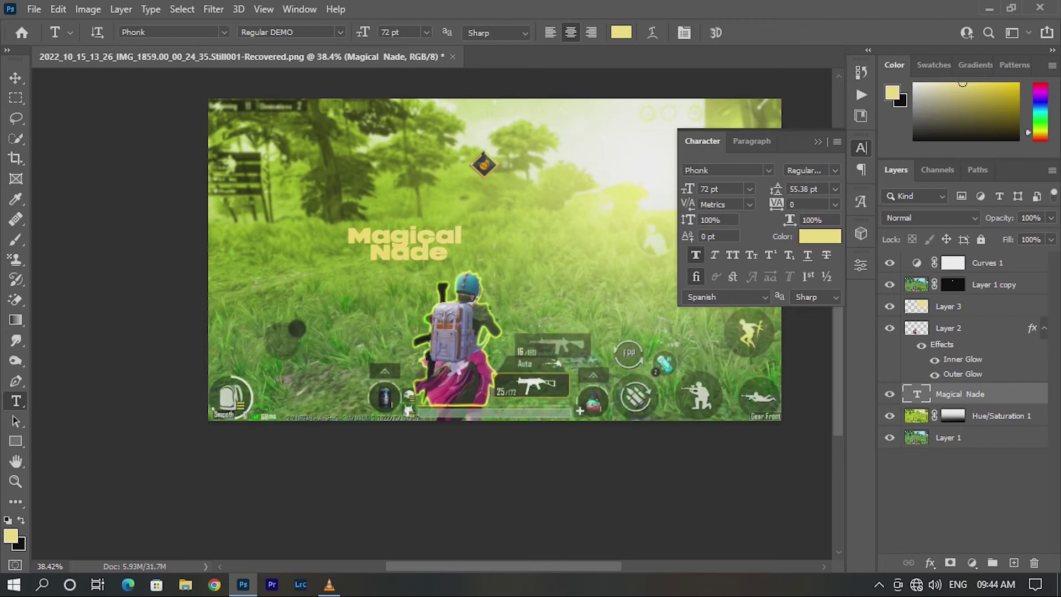
text(65)
key(Return)
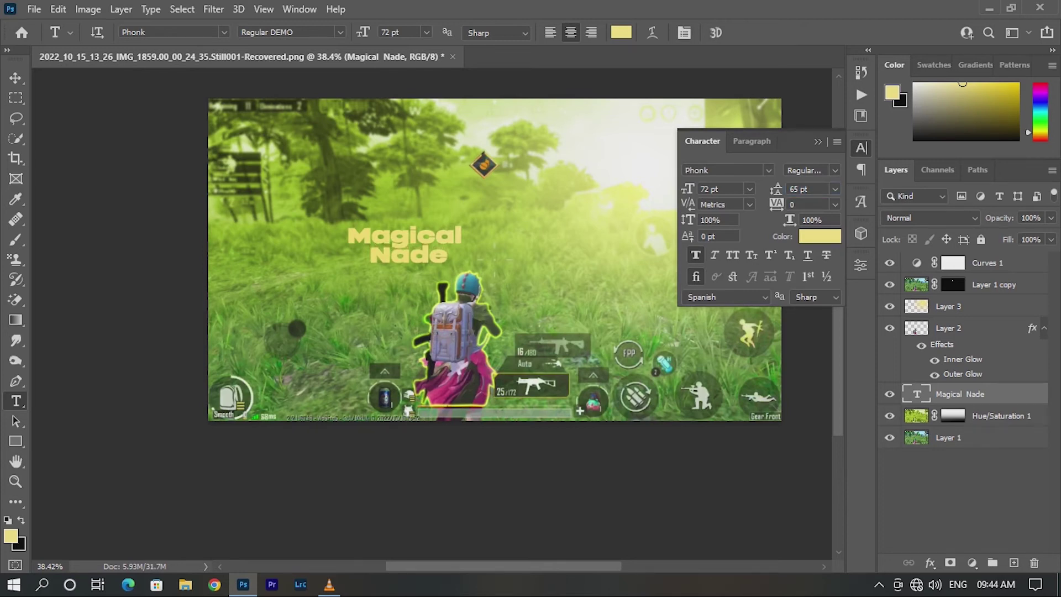
text(73)
key(Return)
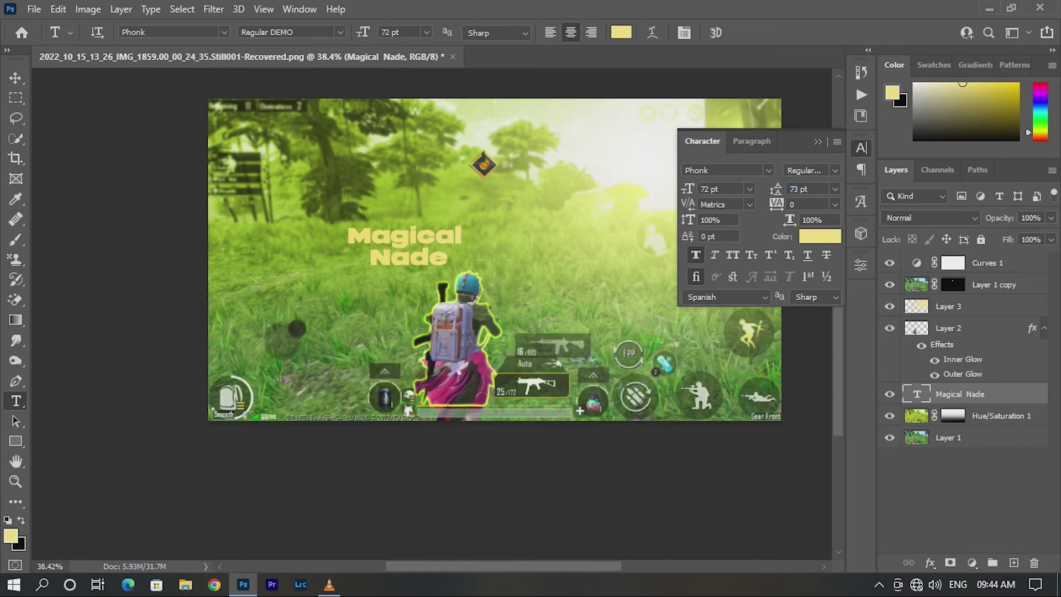
Step: Scale the title to about 363% and centre it in the upper middle of the scene
key(ctrl+t)
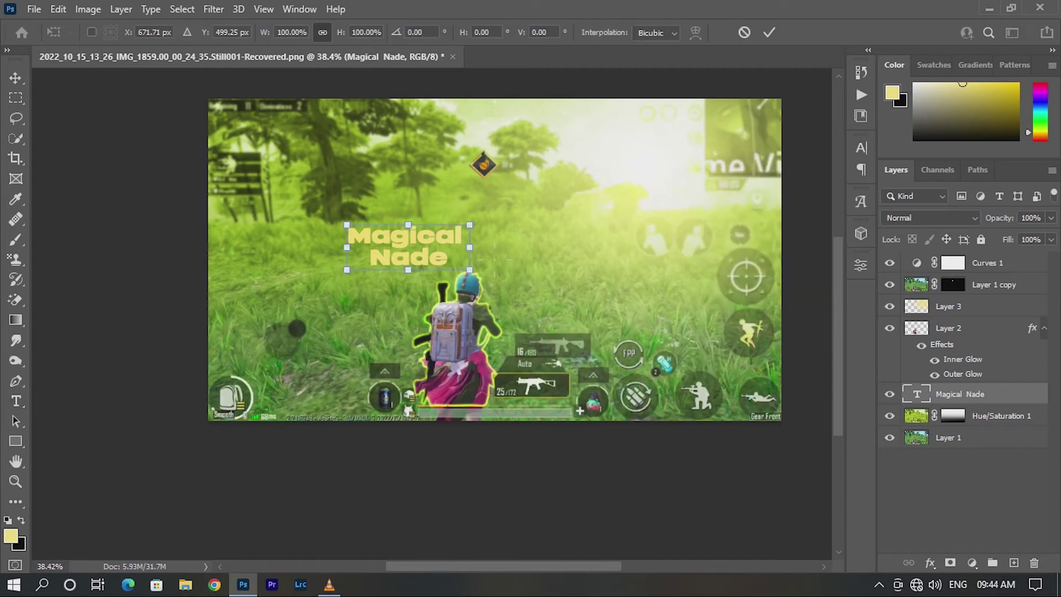
drag(469, 270, 616, 324)
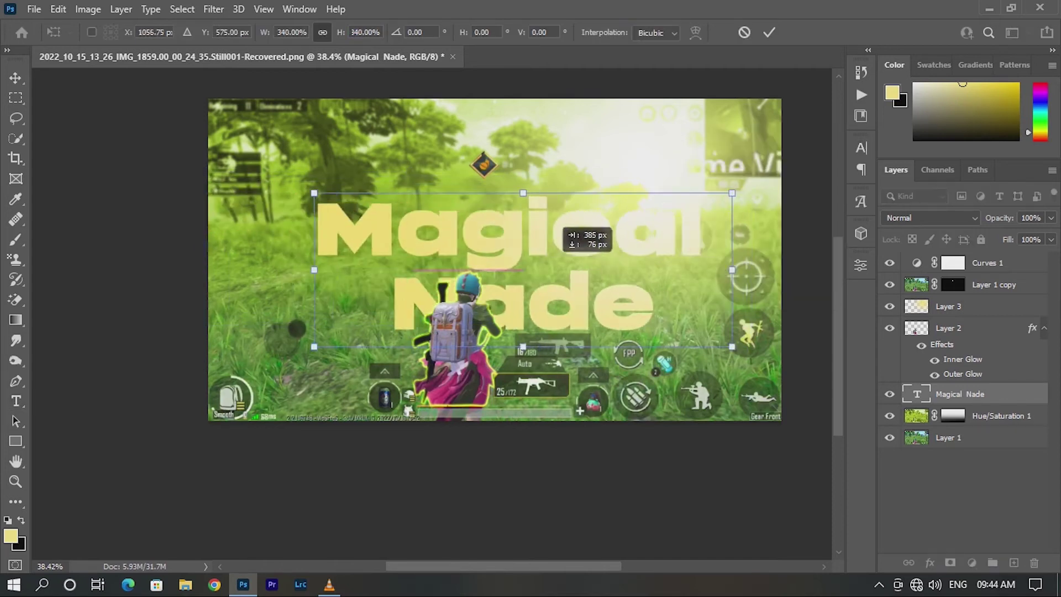
drag(473, 211, 539, 220)
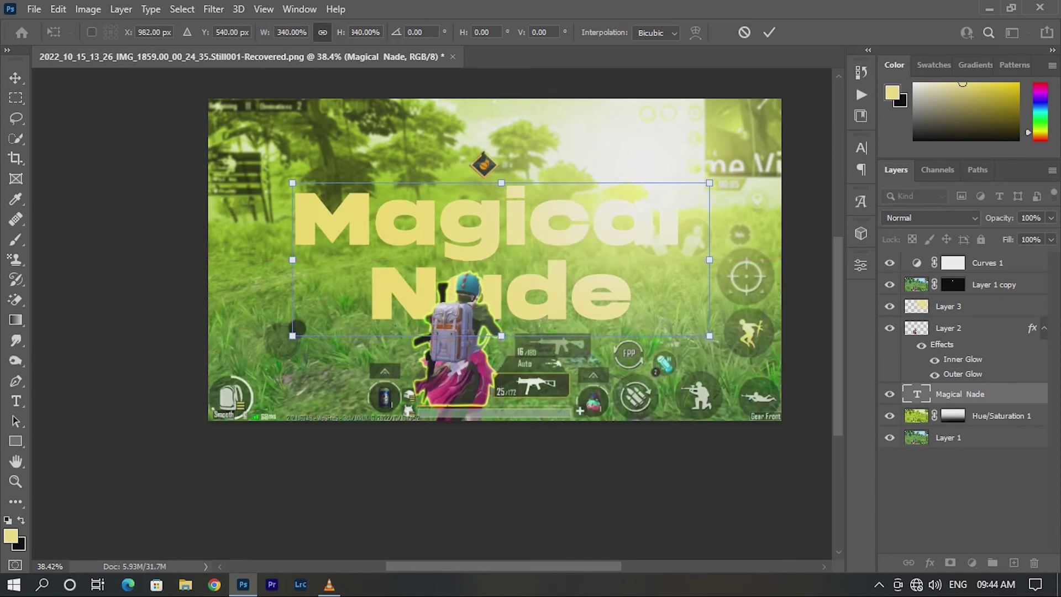
mouse_move(285, 177)
mouse_down()
mouse_move(276, 155)
mouse_move(283, 166)
mouse_up()
drag(497, 188, 501, 165)
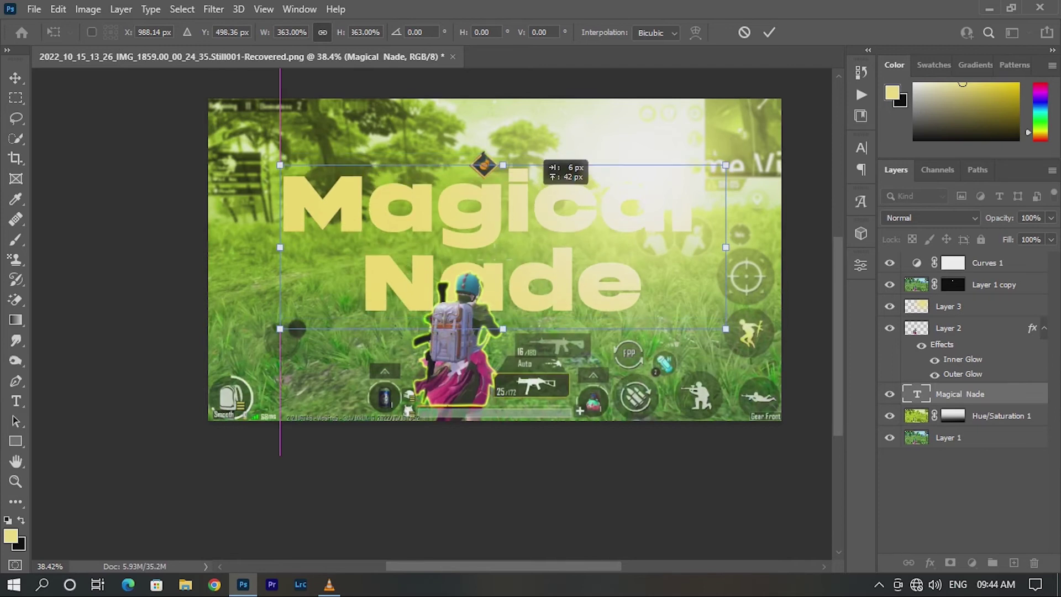
click(769, 32)
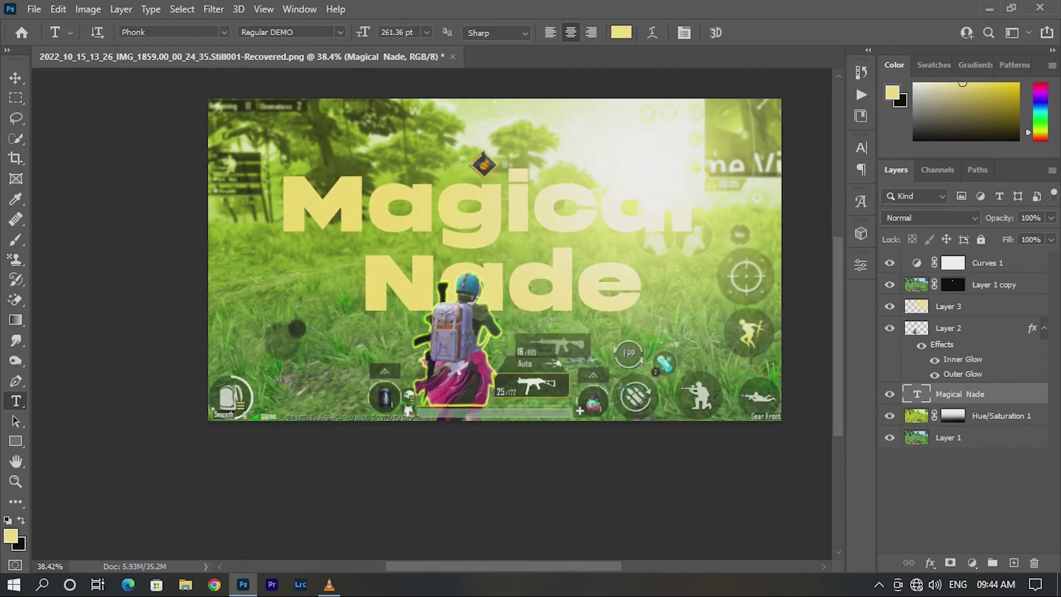
right_click(1021, 393)
Step: Add a Gradient Overlay to the title with an orange ff8a00 left stop
click(973, 22)
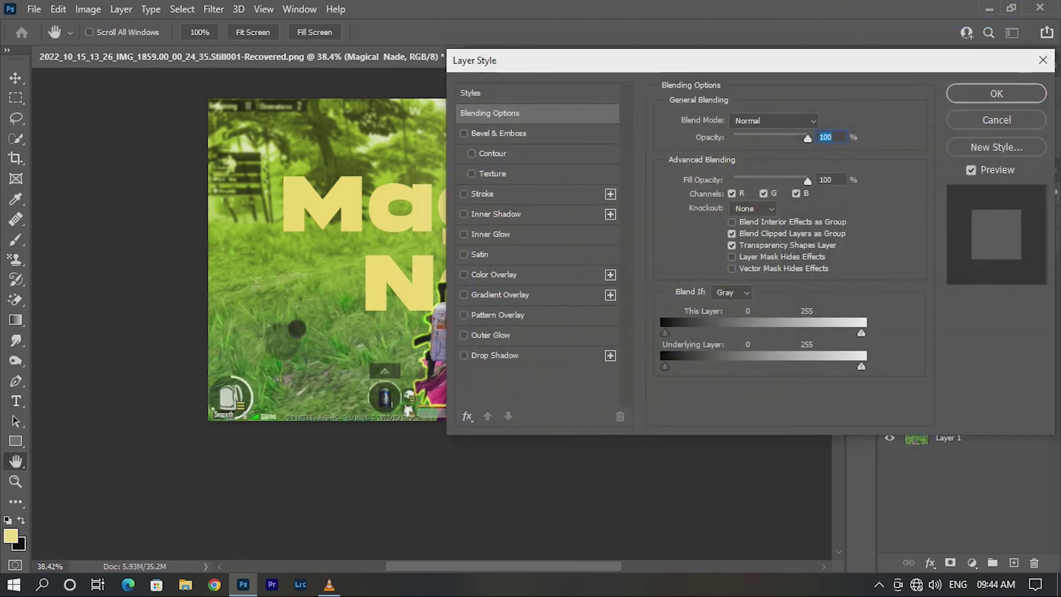
drag(607, 60, 790, 28)
click(681, 262)
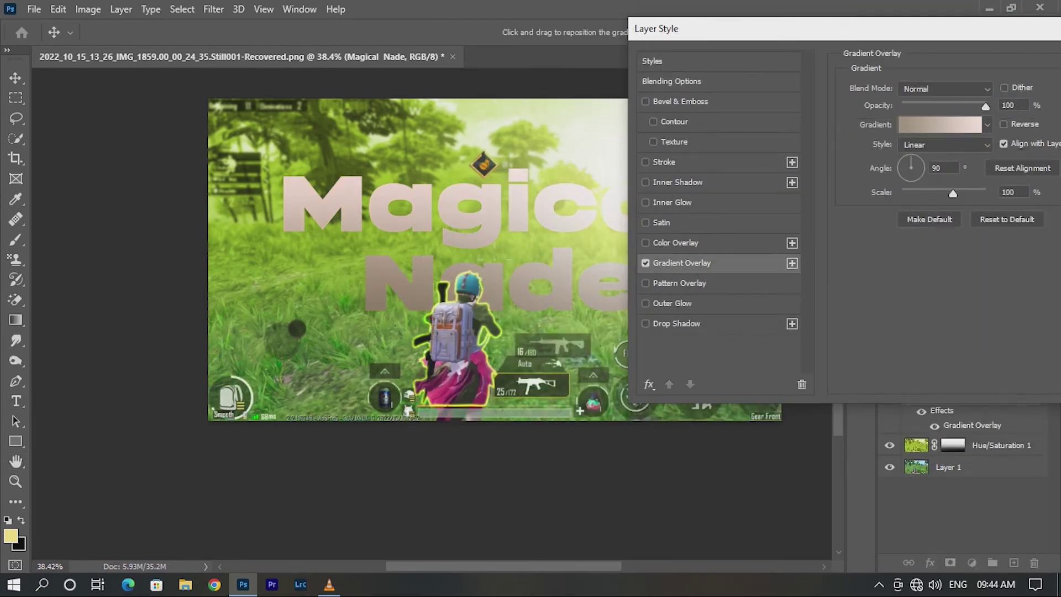
click(939, 124)
click(628, 297)
click(699, 362)
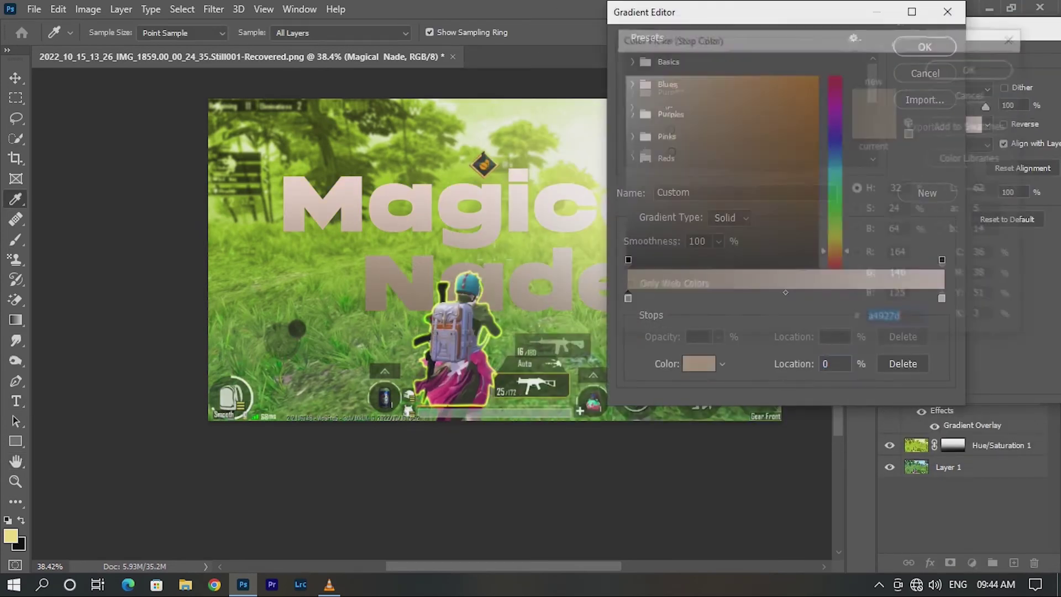
text(ffae00)
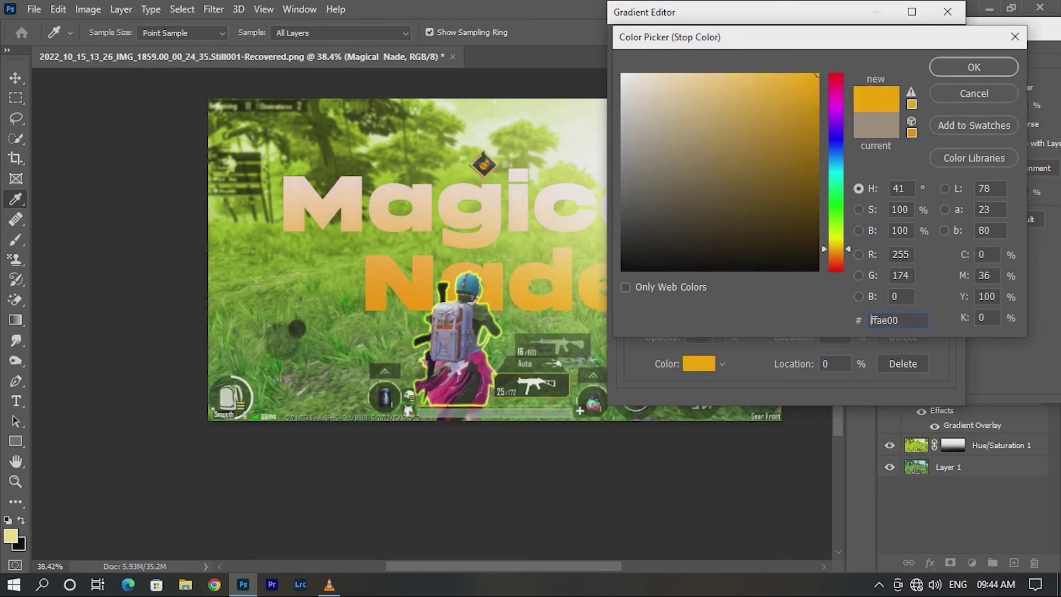
text(ff8a00)
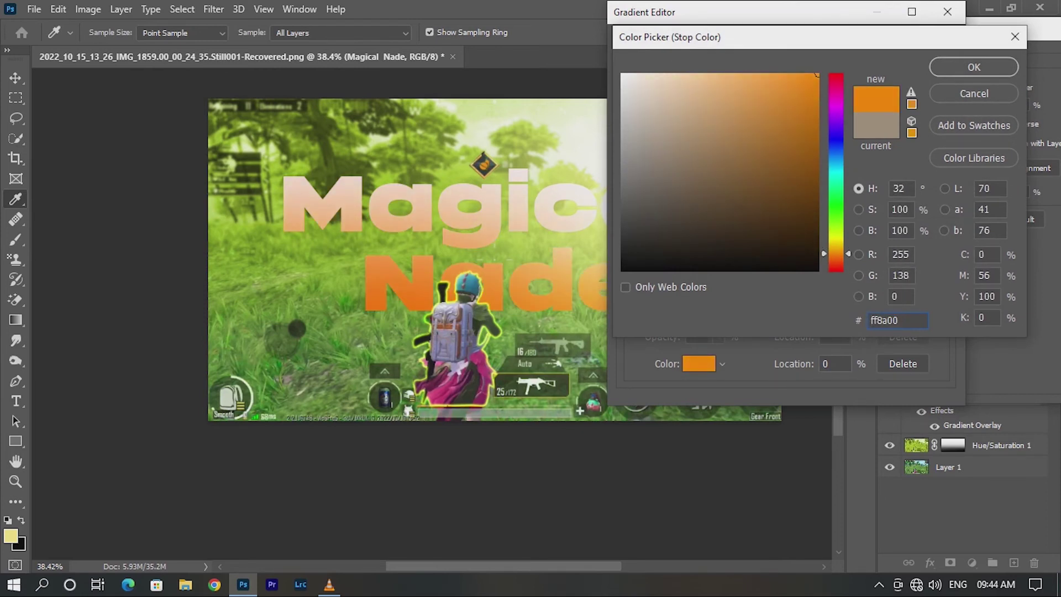
key(Return)
Step: Make the right gradient stop yellow ffea00, nudge the midpoint right, and confirm
click(941, 298)
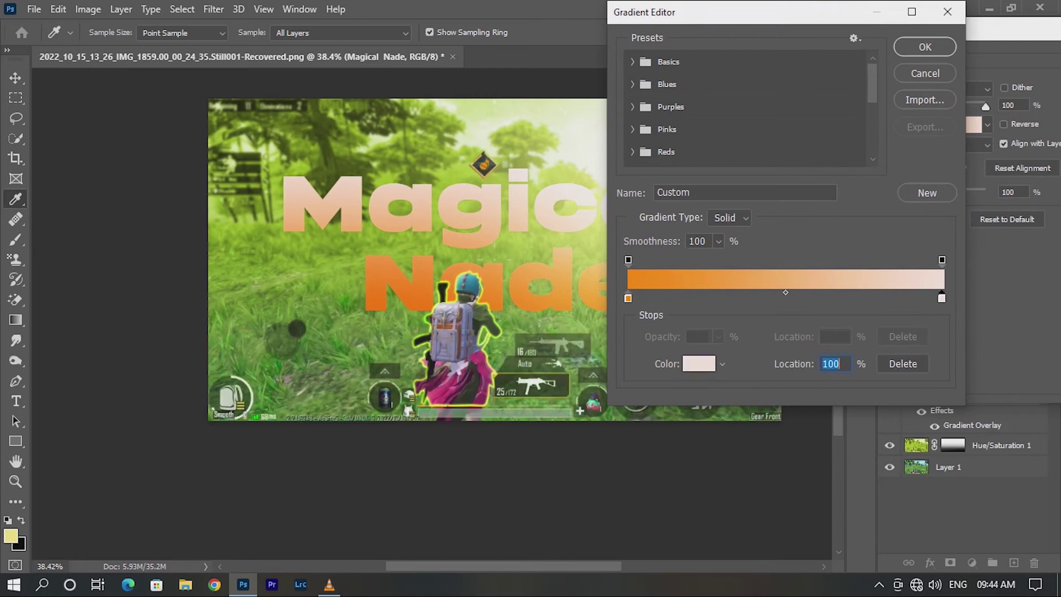
click(699, 363)
drag(836, 262, 836, 237)
drag(639, 73, 817, 74)
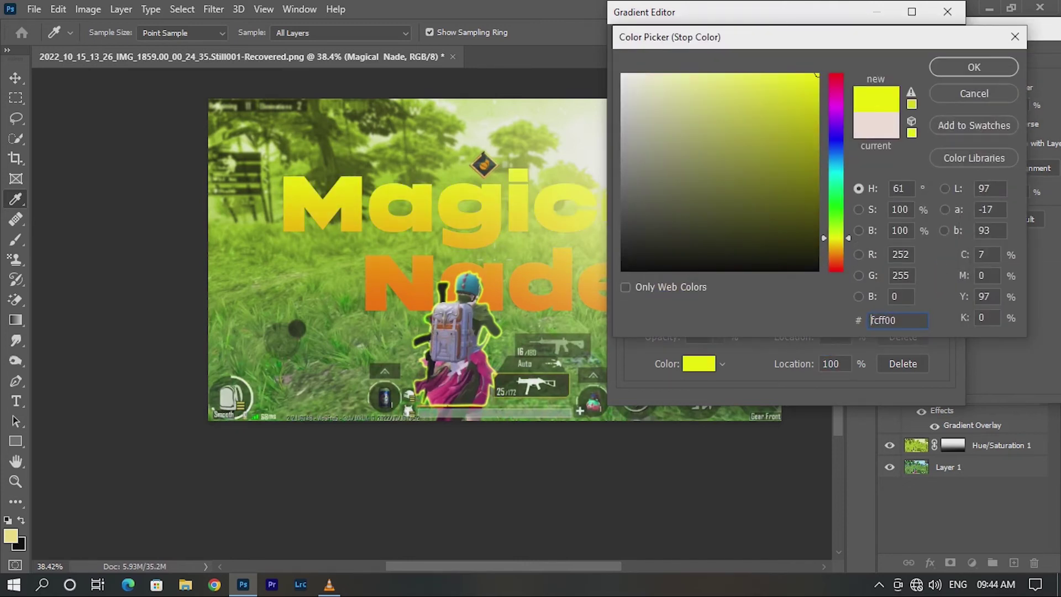
drag(836, 237, 836, 241)
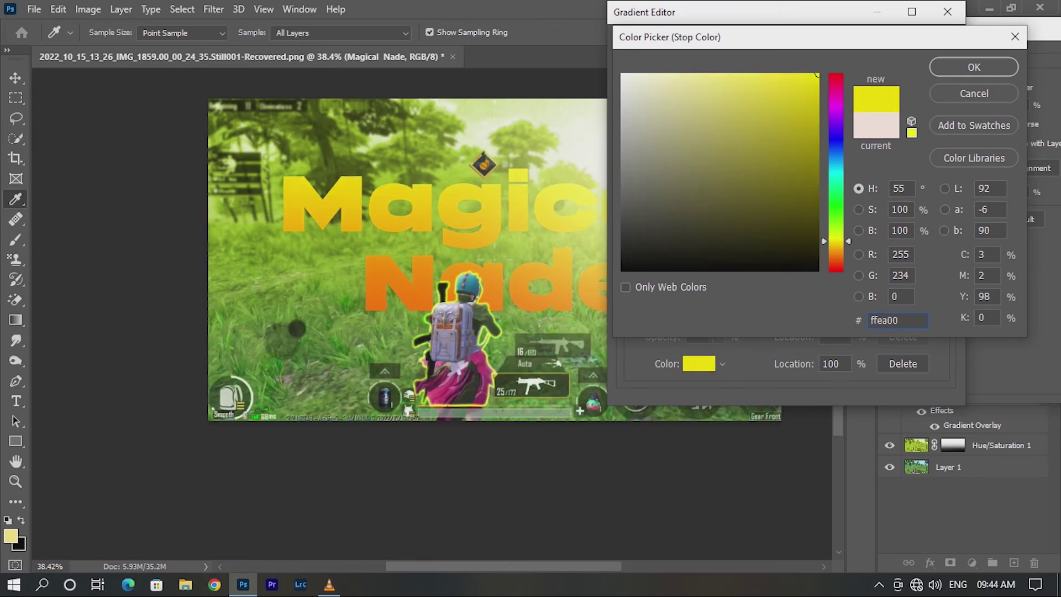
key(Return)
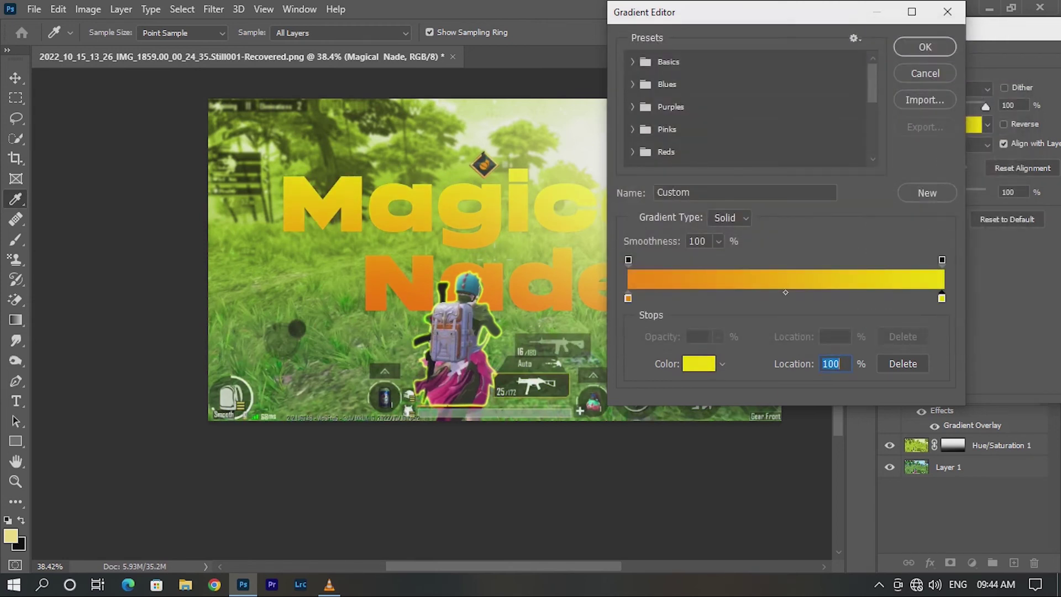
drag(785, 292, 798, 292)
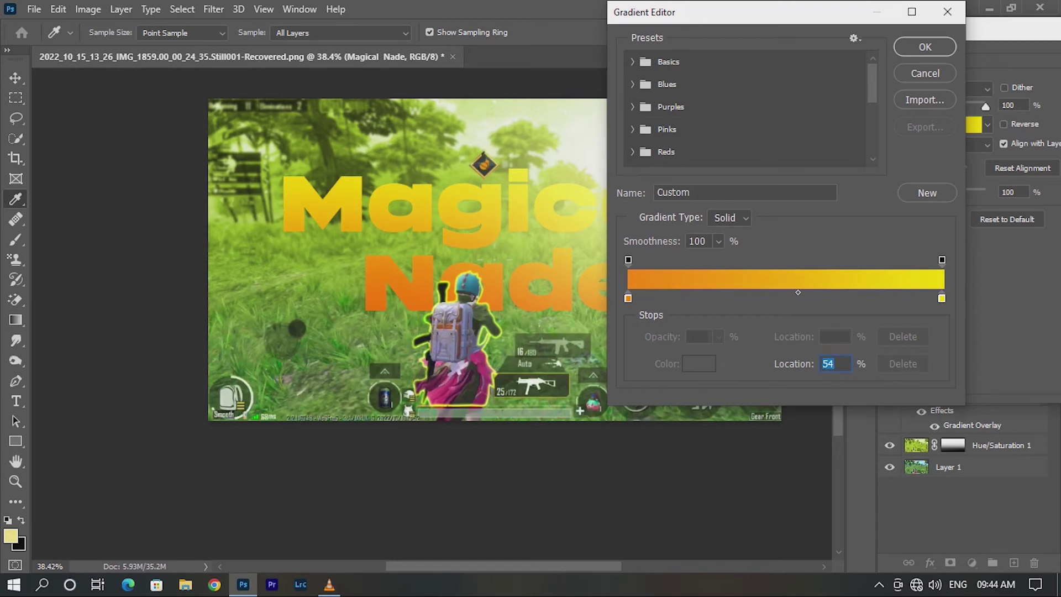
click(925, 47)
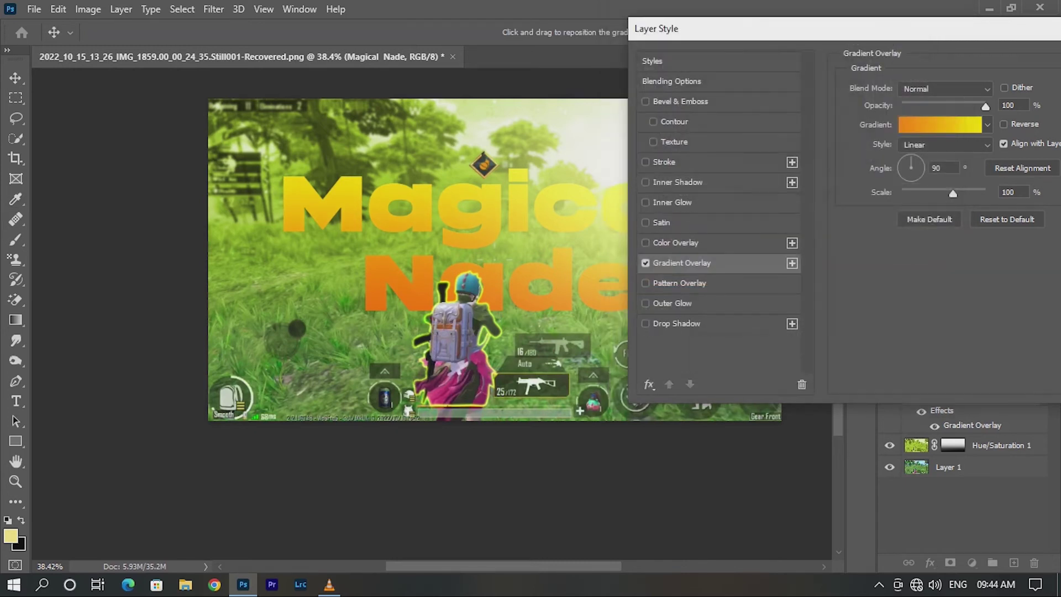
Step: Add Bevel & Emboss with Contour enabled and Depth 1 to the title
click(680, 101)
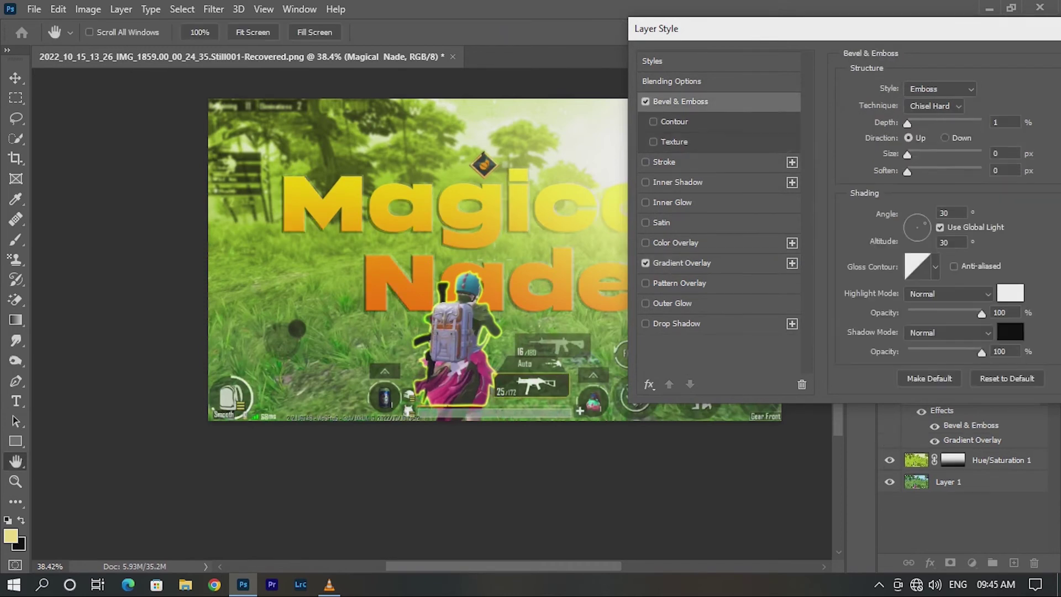
click(653, 121)
drag(906, 123, 928, 123)
text(1)
Step: Add a 1 px black 000000 Stroke around the title
click(664, 162)
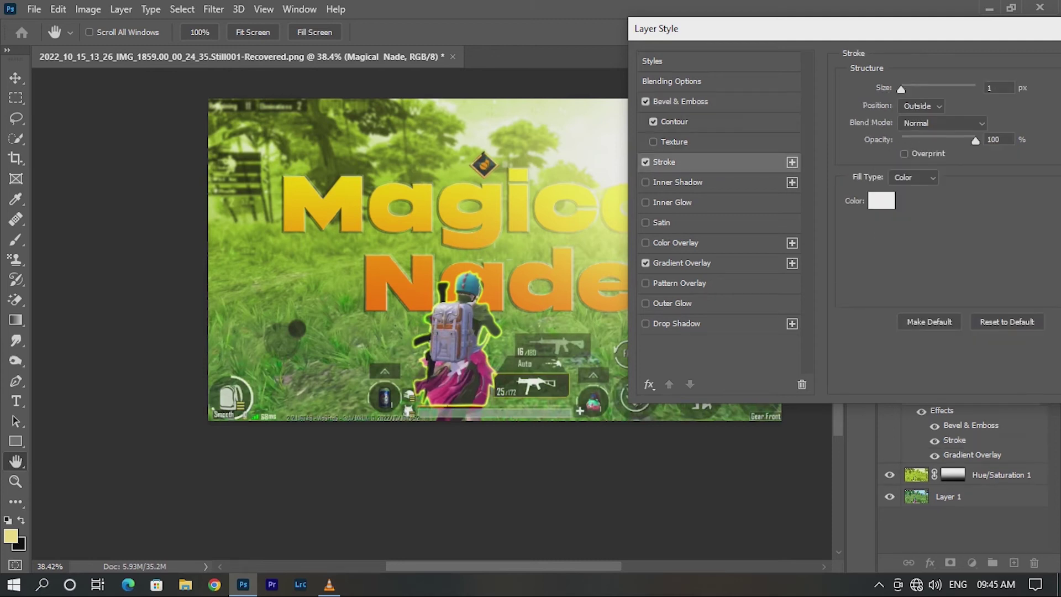
click(881, 200)
text(000000)
click(942, 66)
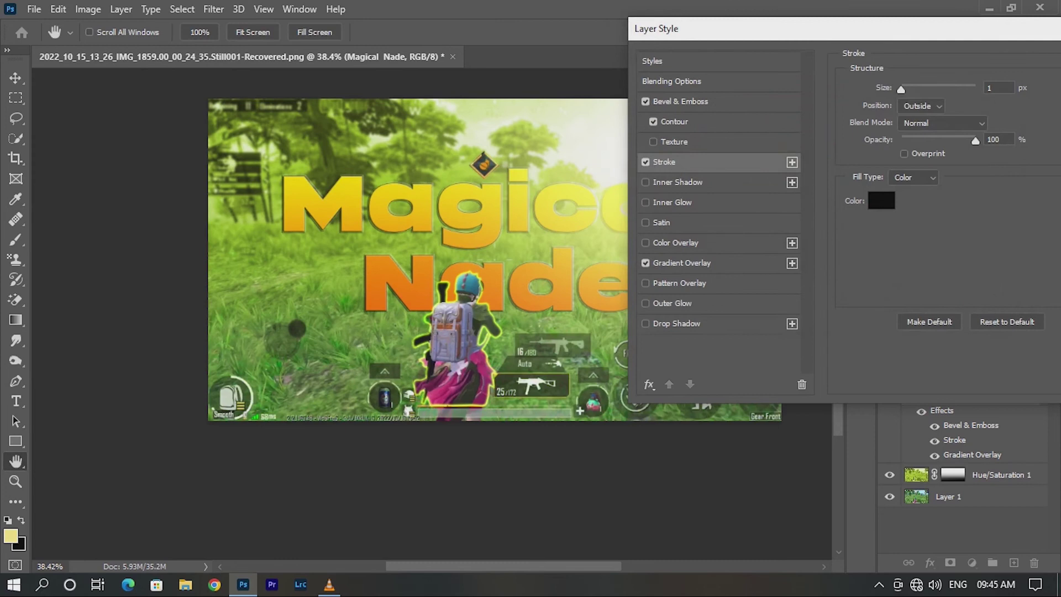
Step: Add a black Drop Shadow with Distance 0, Spread 50, Size 79, and apply
click(676, 323)
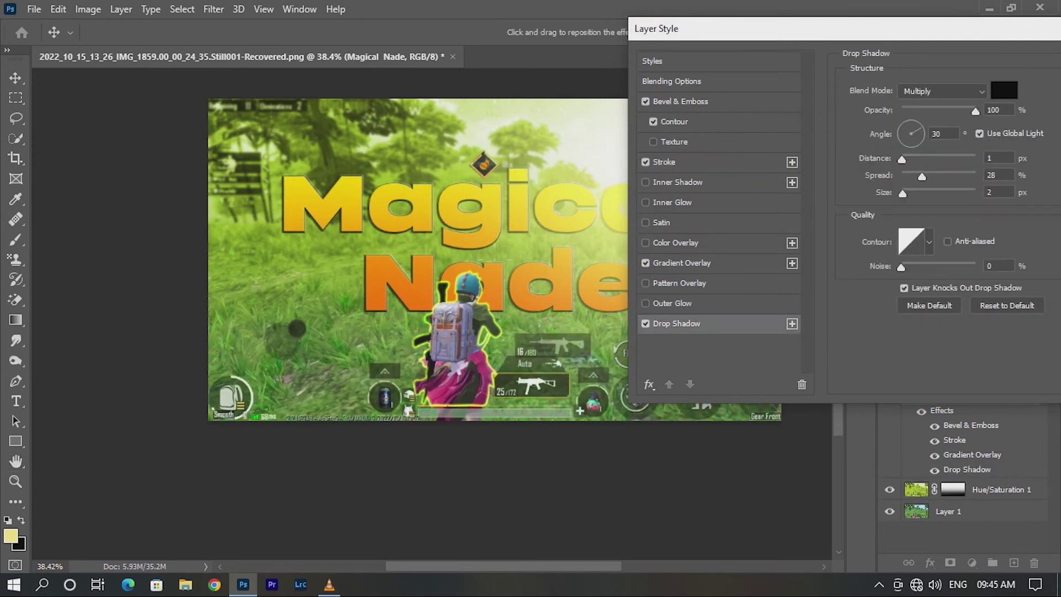
drag(902, 192, 928, 193)
mouse_move(902, 159)
mouse_down()
mouse_move(938, 176)
mouse_move(928, 194)
mouse_up()
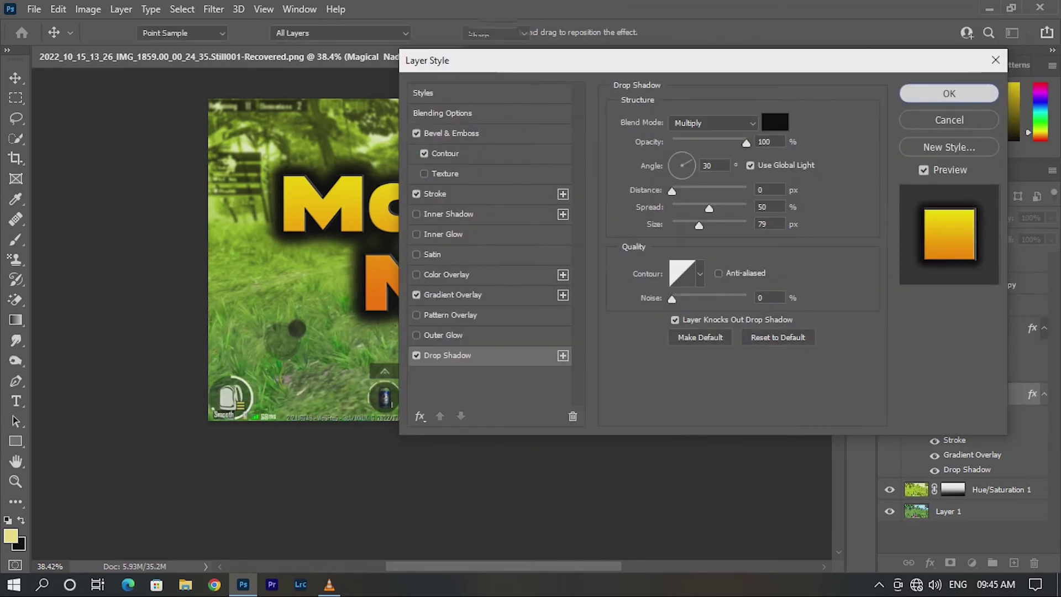
key(Return)
Step: Move Layer 3 below the title layer in the stack
key(z)
key(ctrl+minus)
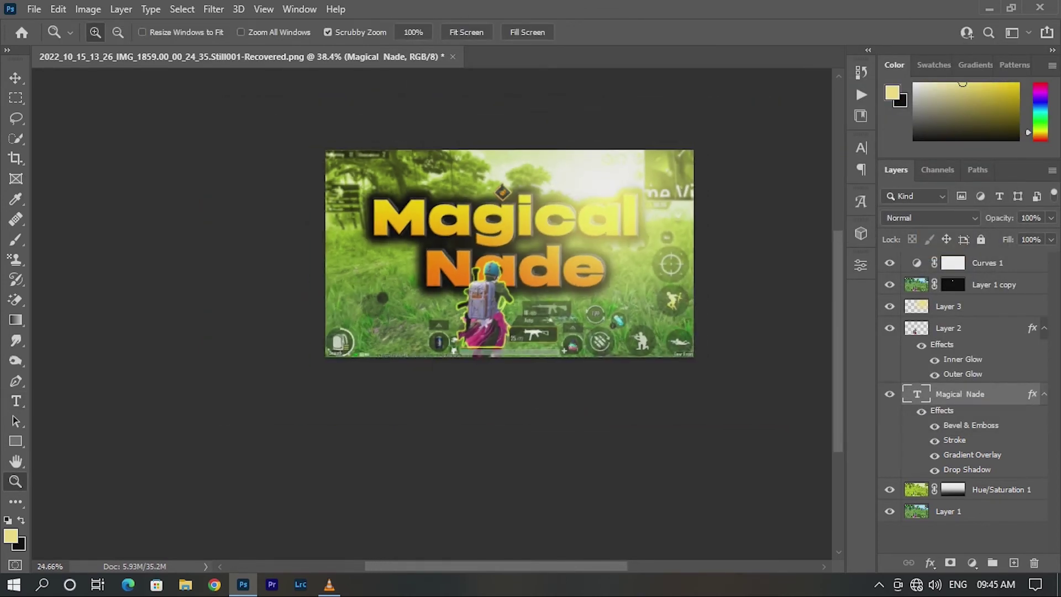
drag(948, 306, 948, 478)
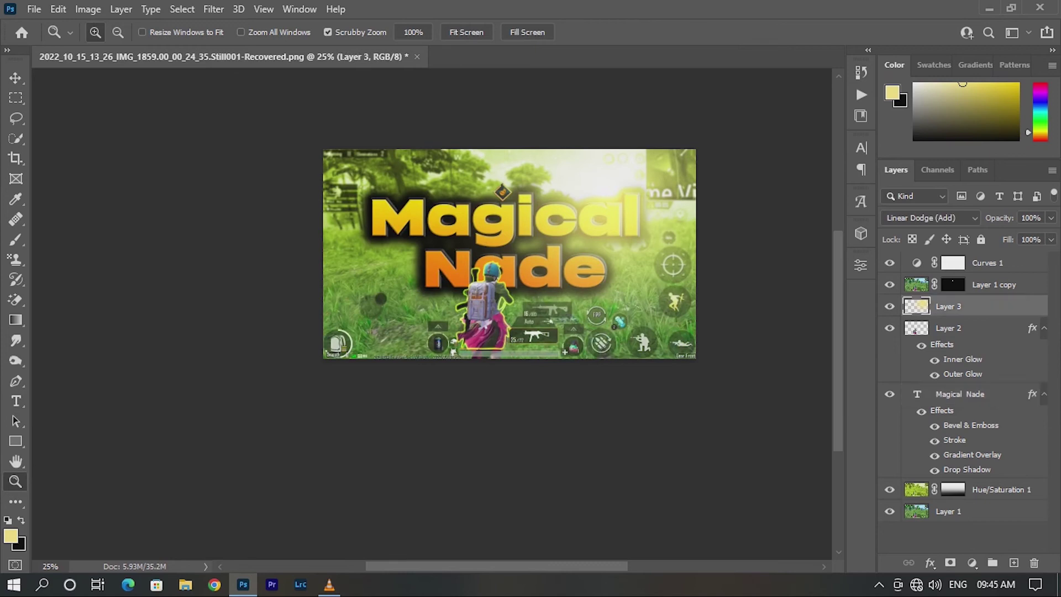
drag(630, 242, 651, 242)
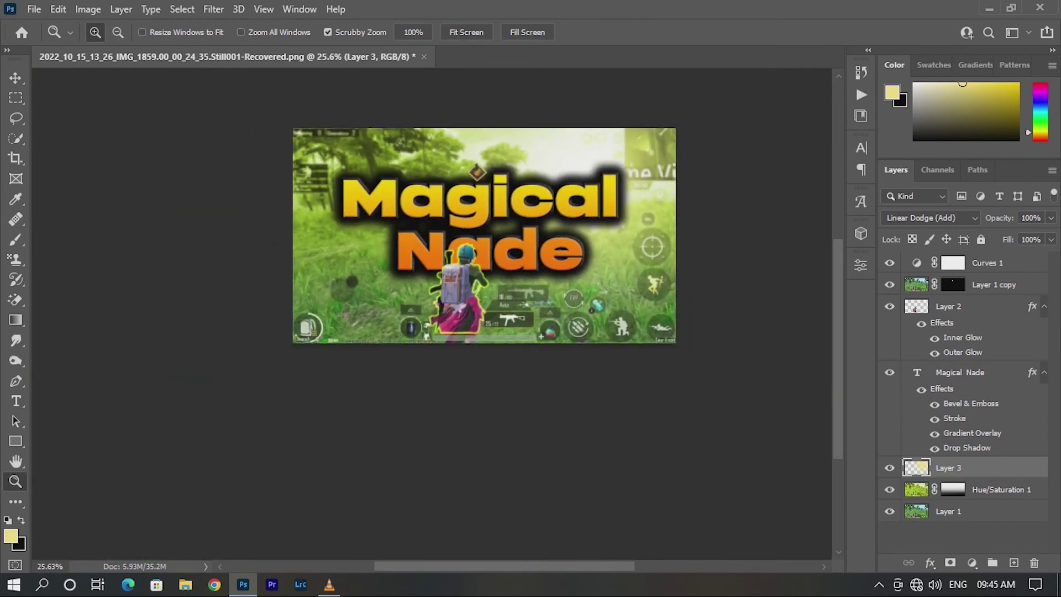
key(ctrl+plus)
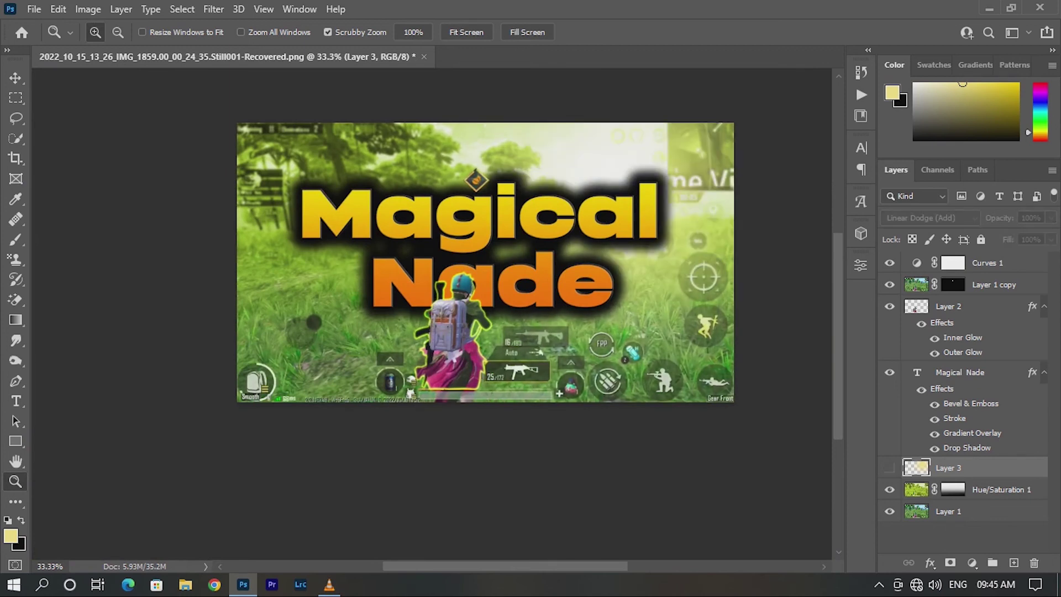
key(ctrl+minus)
key(ctrl+minus)
drag(578, 361, 641, 361)
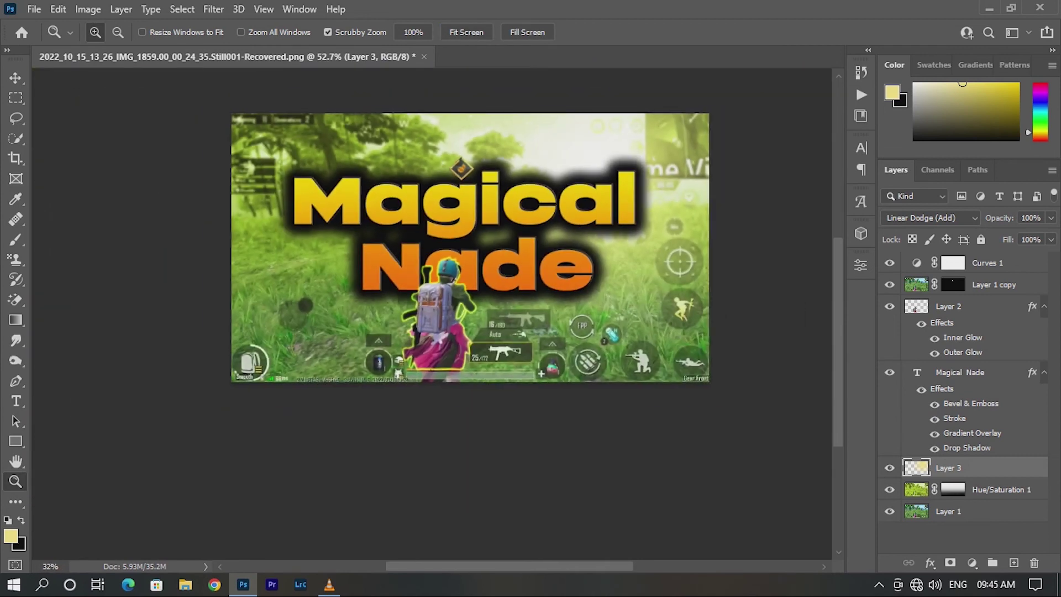
drag(370, 315, 309, 314)
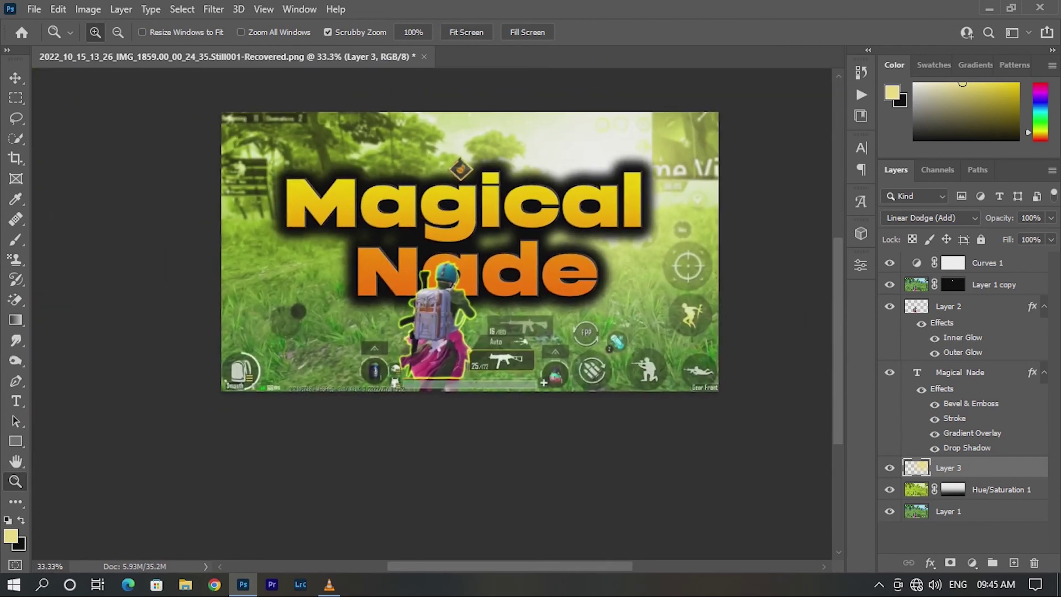
Step: Stamp all visible layers into a new top Layer 4 and duplicate it
click(952, 263)
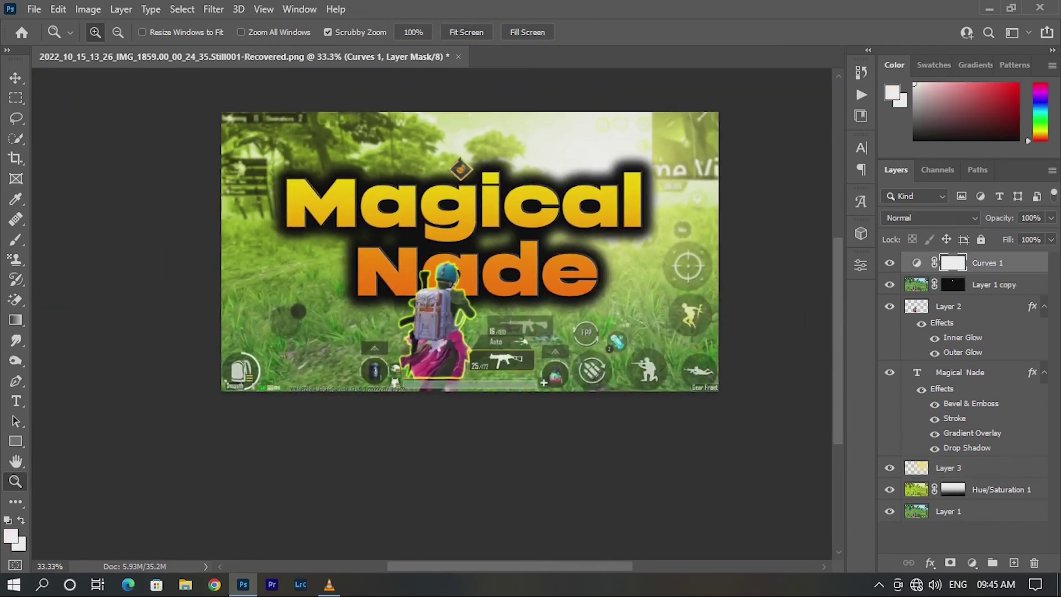
key(ctrl+shift+alt+e)
mouse_move(948, 263)
mouse_down()
mouse_move(939, 555)
mouse_move(1013, 563)
mouse_up()
Step: In Camera Raw, darken the edges with an inverted Radial Gradient mask and lowered Exposure
click(213, 9)
click(237, 23)
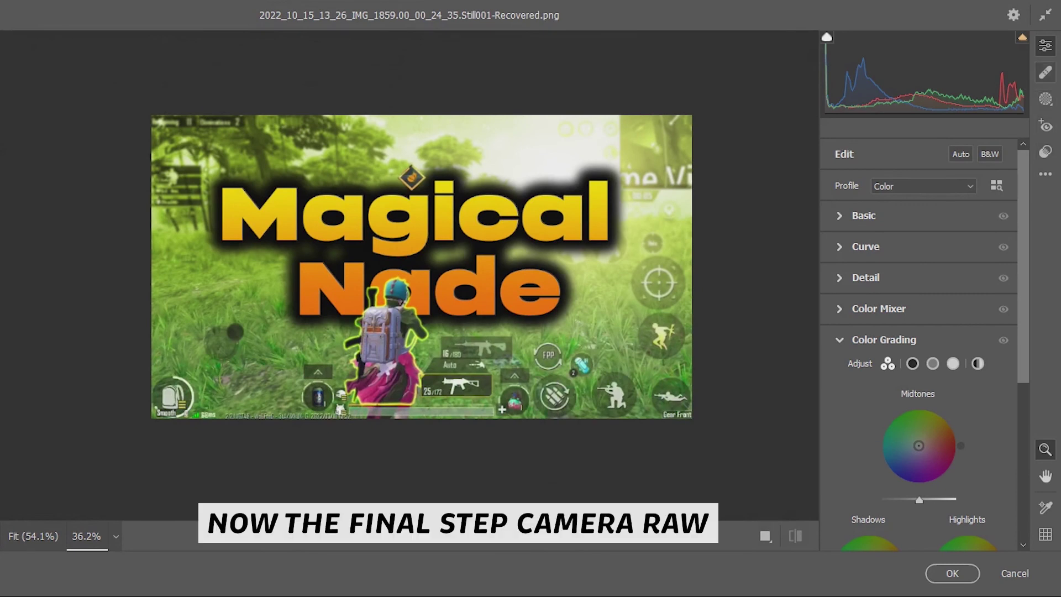
click(1045, 98)
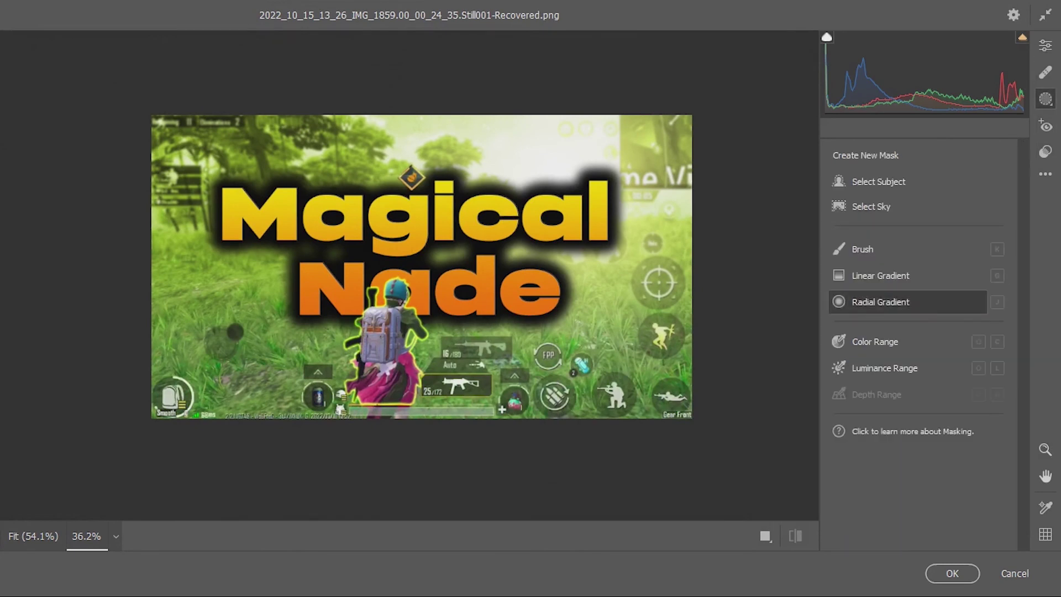
click(880, 301)
drag(440, 255, 814, 439)
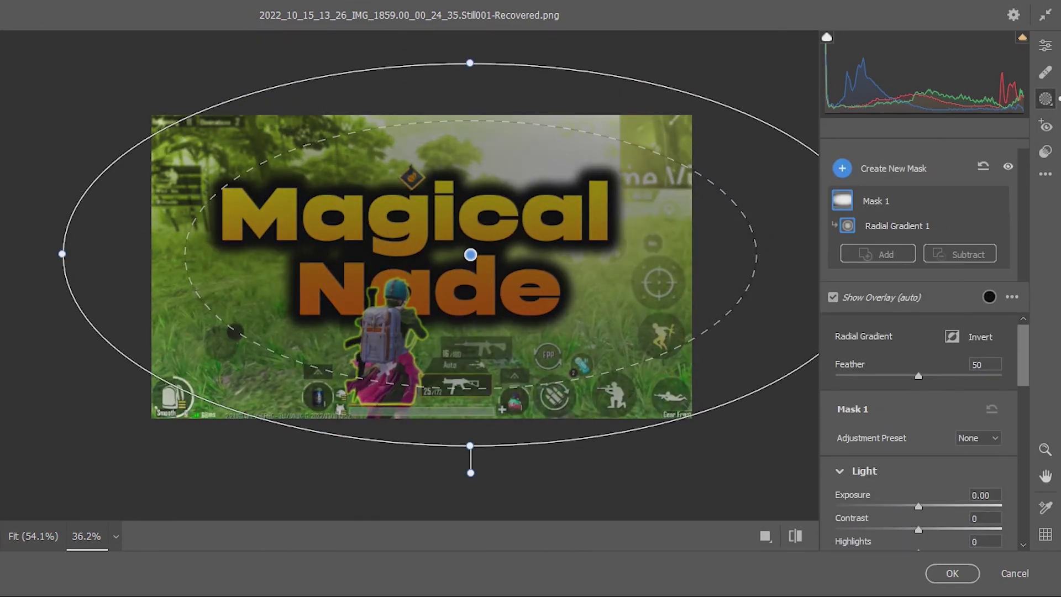
drag(471, 251, 553, 205)
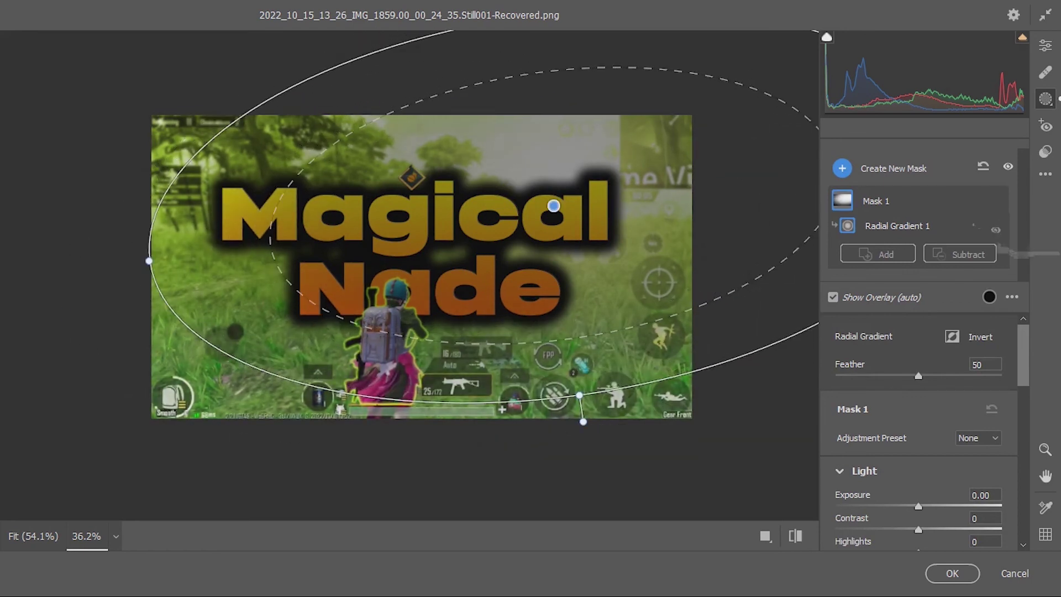
click(972, 337)
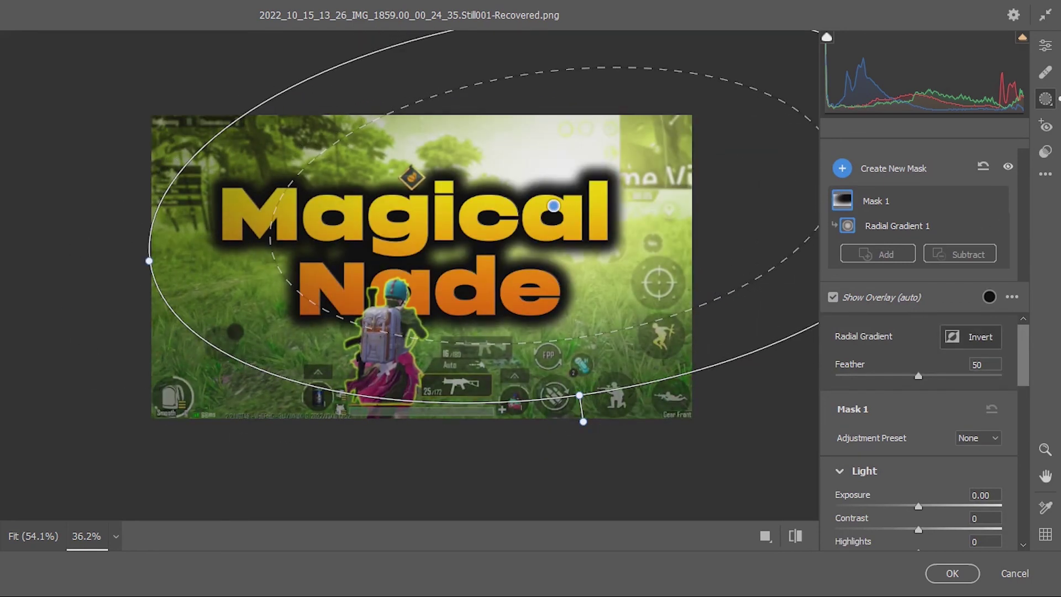
click(832, 296)
drag(918, 506, 877, 506)
mouse_move(554, 205)
mouse_down()
mouse_move(567, 233)
mouse_move(564, 225)
mouse_up()
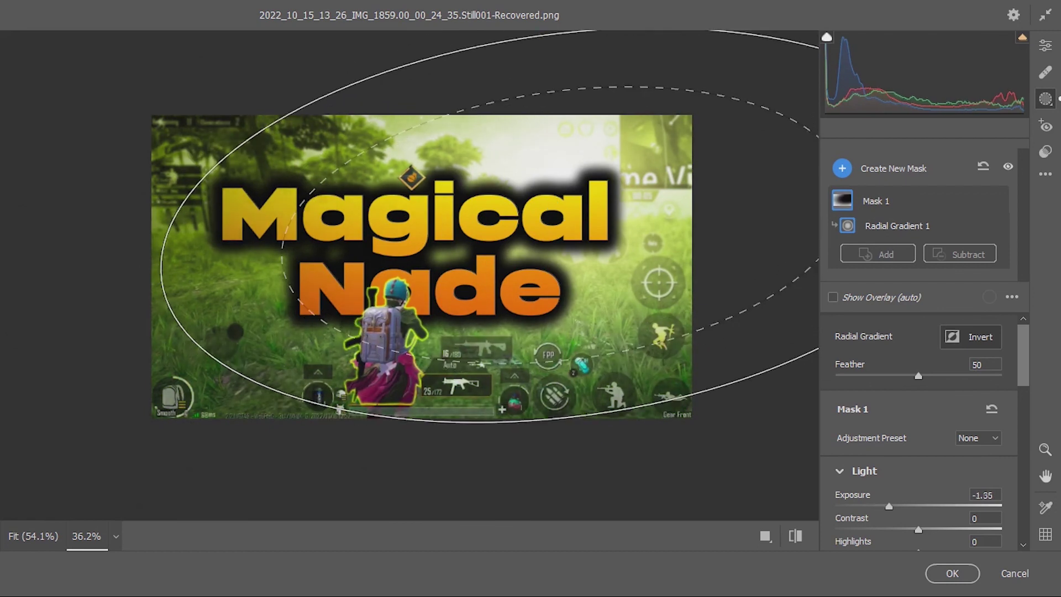
drag(876, 506, 899, 506)
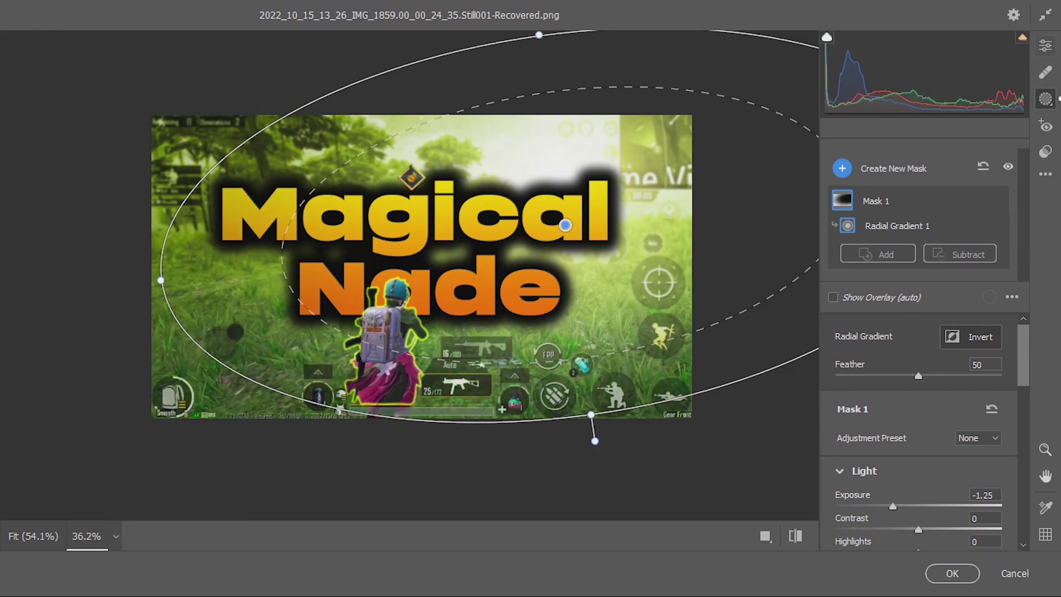
Step: Shift the Color Grading midtones toward yellow
key(e)
scroll(931, 469, down, 5)
scroll(931, 387, up, 3)
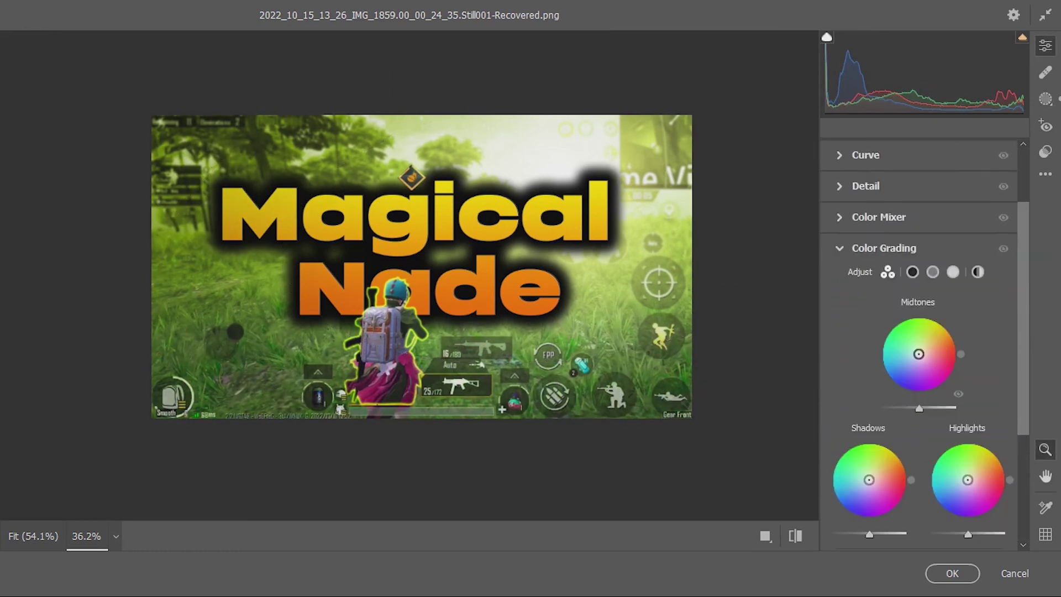
drag(918, 354, 921, 346)
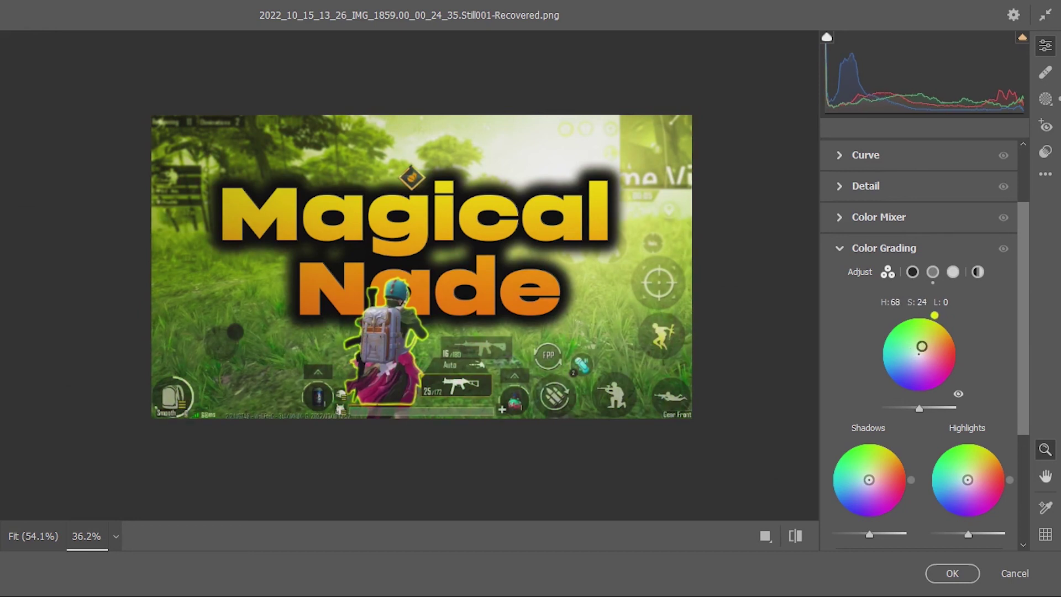
scroll(922, 347, down, 3)
scroll(922, 346, up, 5)
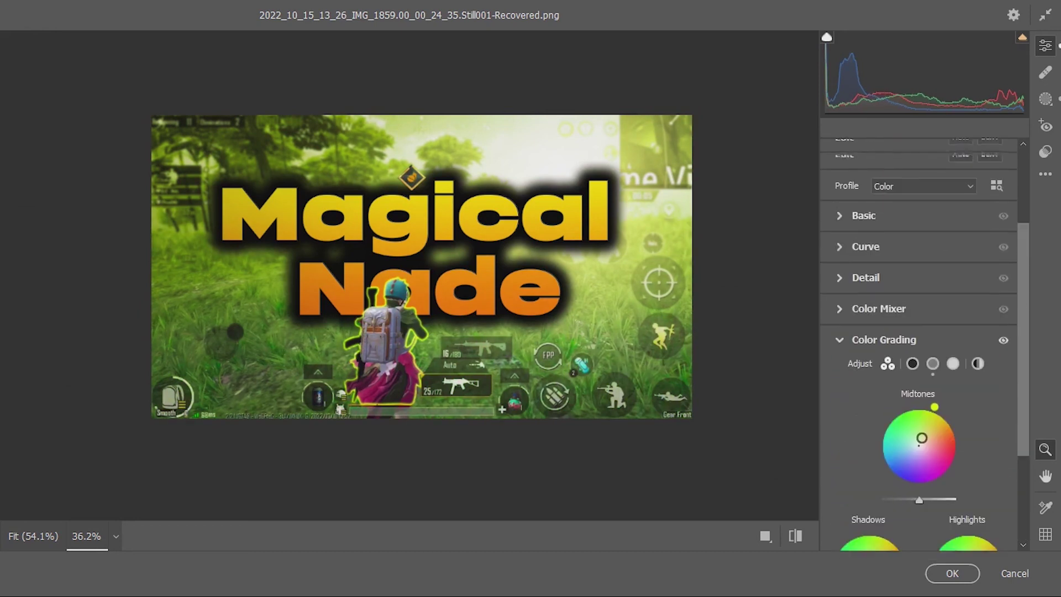
click(864, 216)
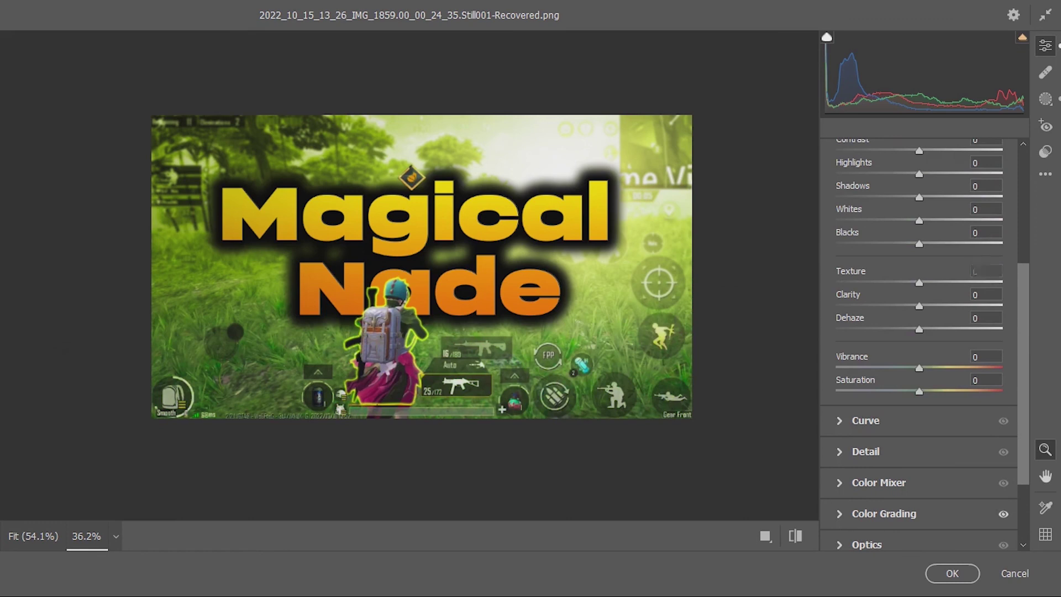
click(950, 575)
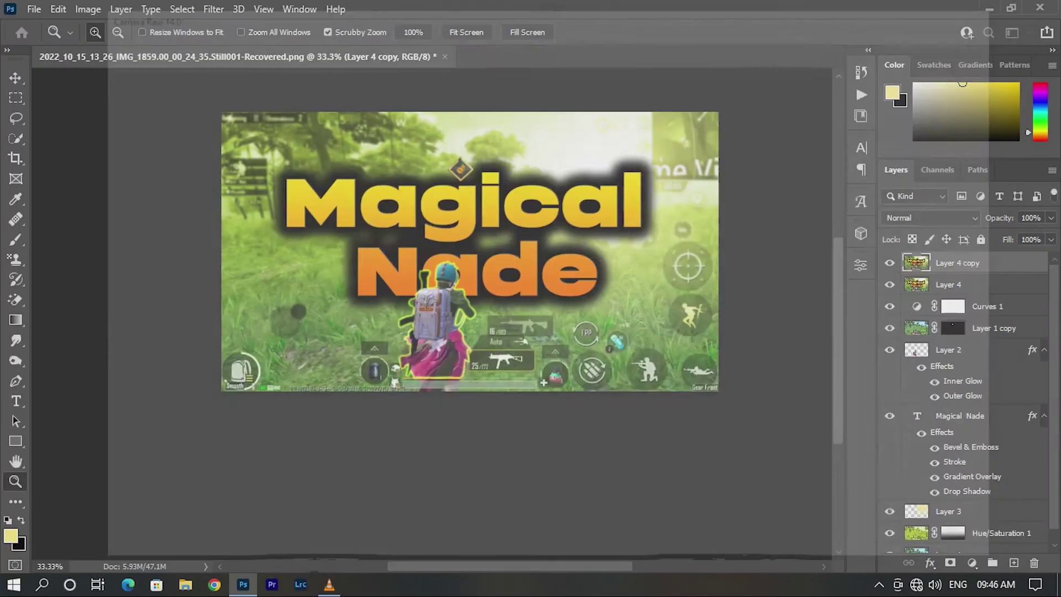
drag(431, 299, 453, 298)
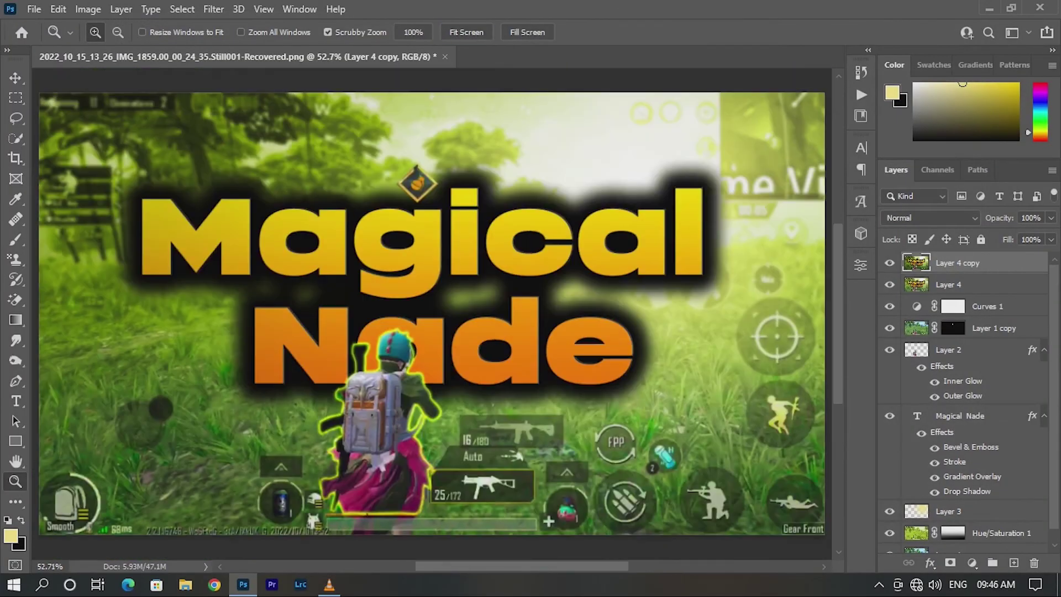
key(ctrl+minus)
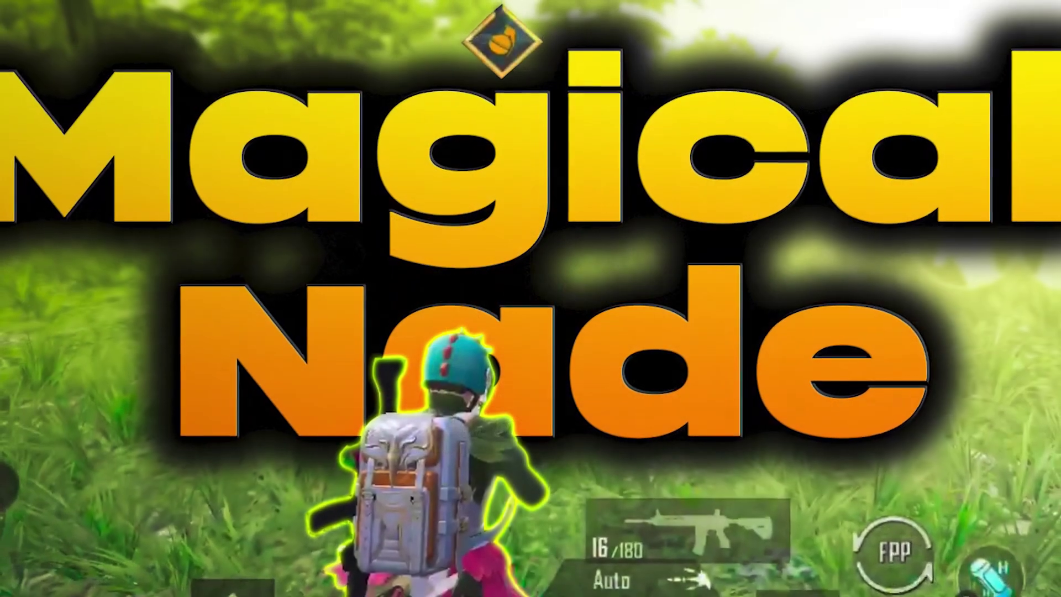